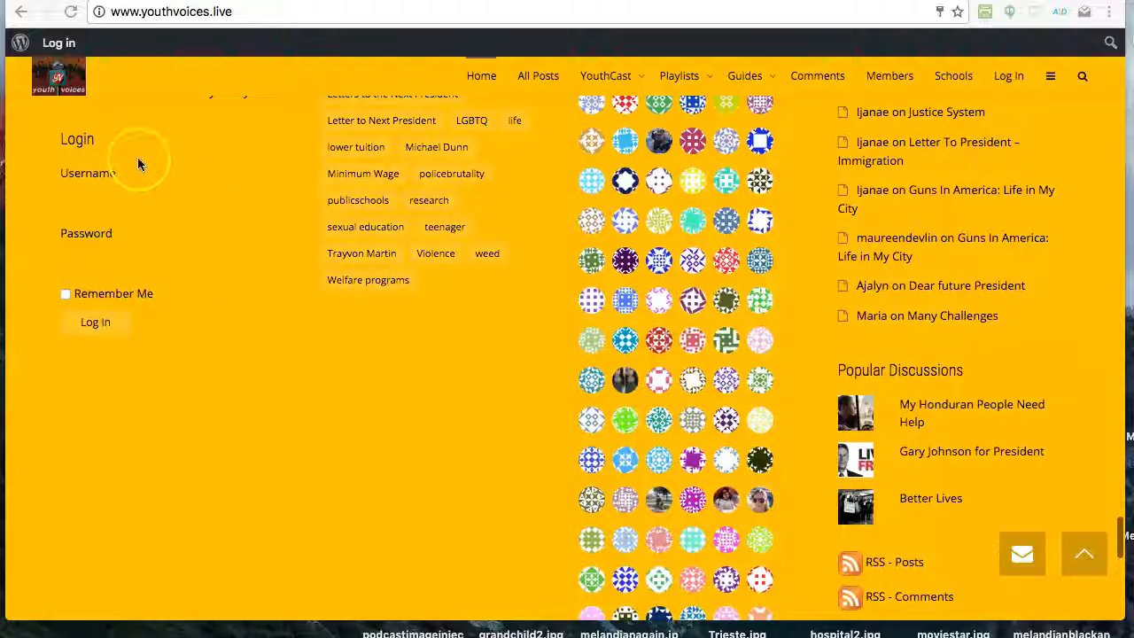
- Log in to the Youth Voices site with the student account's username
{"action": "scroll", "coordinate": [276, 271], "scroll_direction": "up", "scroll_amount": 20}
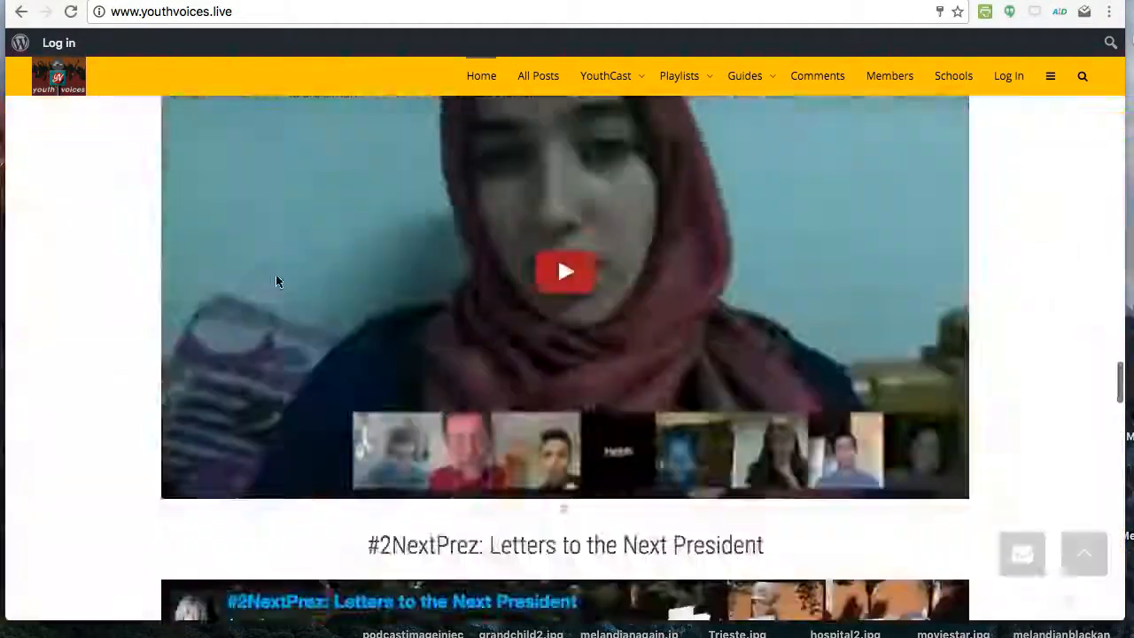
{"action": "scroll", "coordinate": [275, 278], "scroll_direction": "up", "scroll_amount": 15}
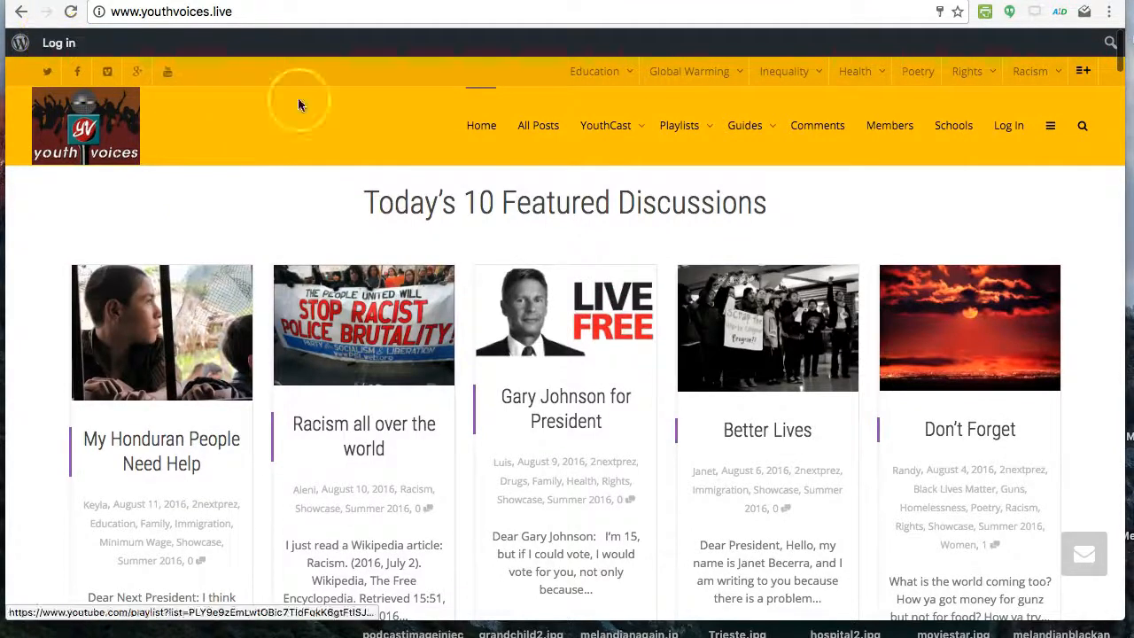
{"action": "left_click", "coordinate": [1010, 128]}
{"action": "type", "text": "paula"}
{"action": "key", "text": "Return"}
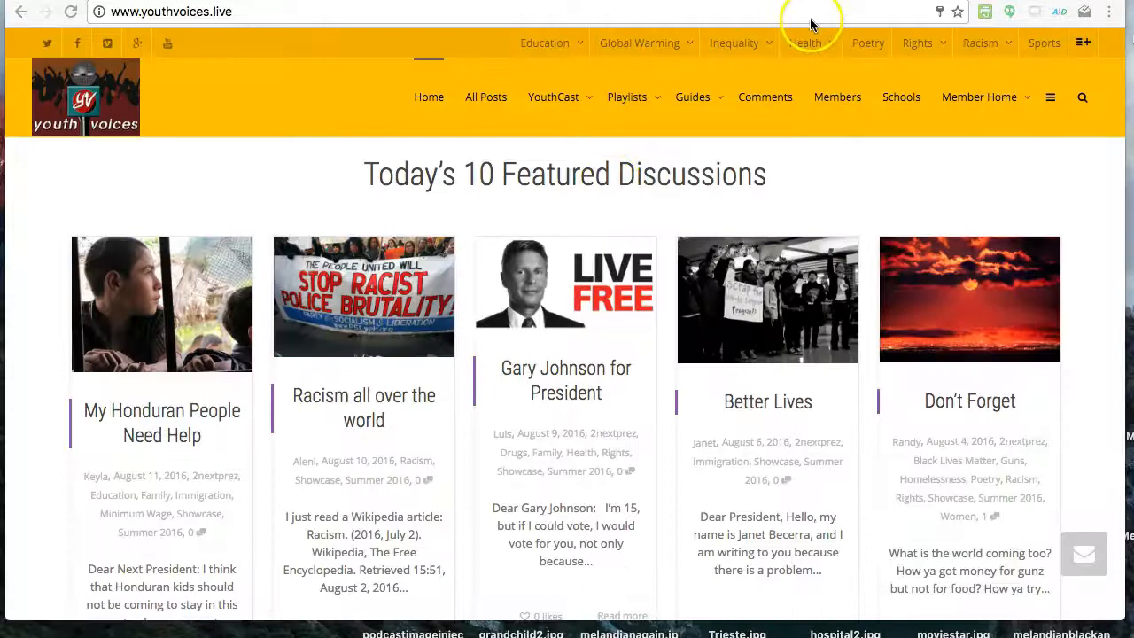
- Start creating a new discussion from the member area
{"action": "left_click", "coordinate": [974, 105]}
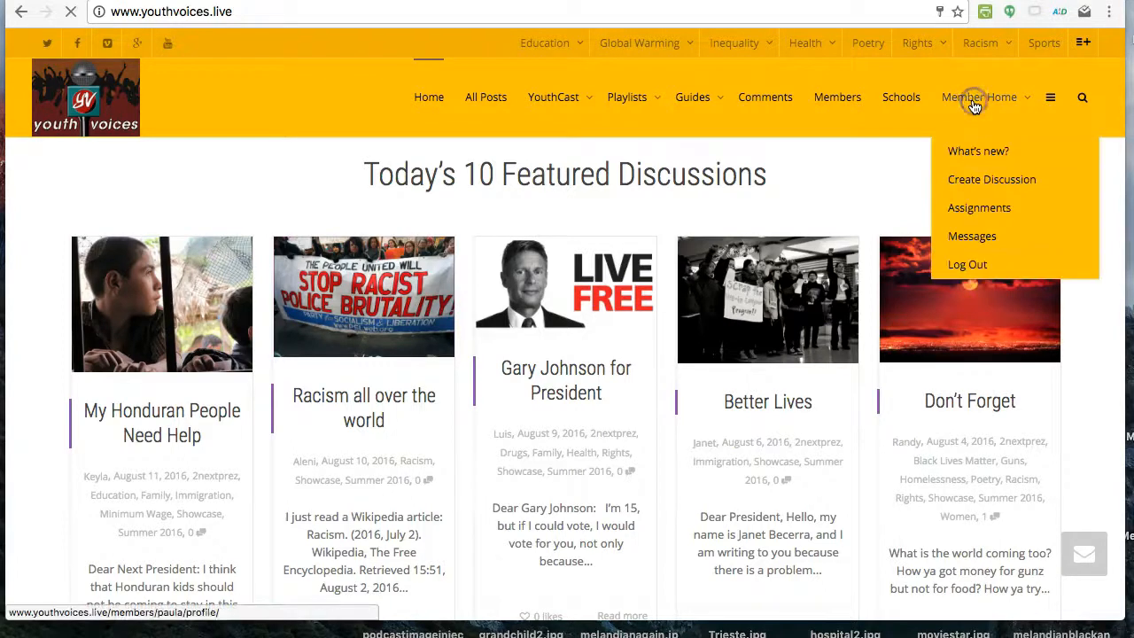
{"action": "left_click", "coordinate": [972, 178]}
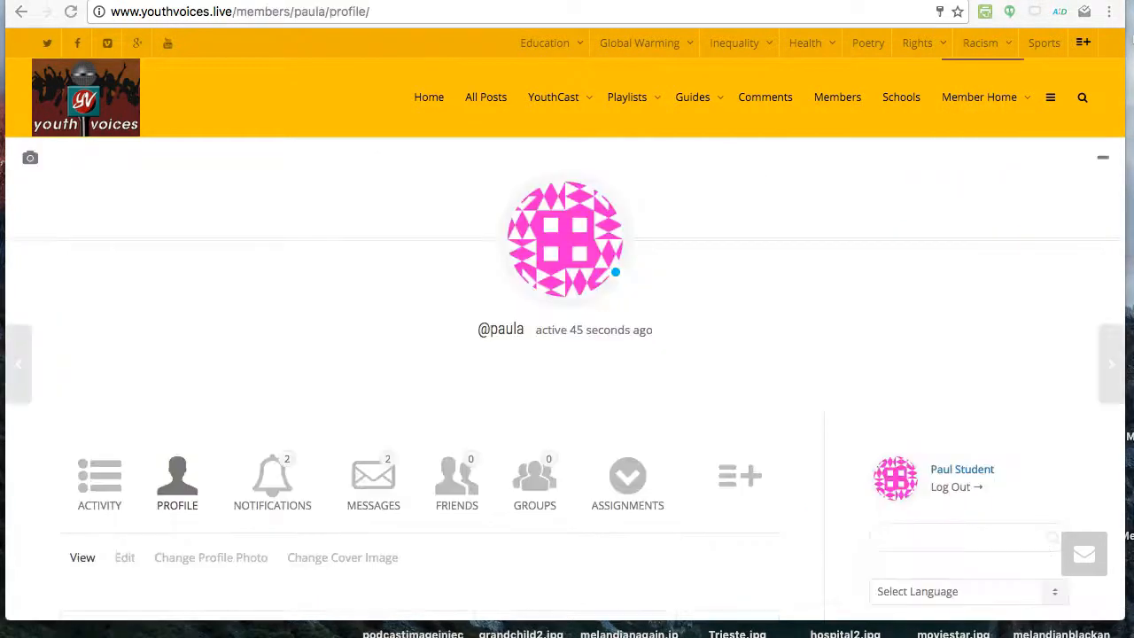
{"action": "left_click", "coordinate": [978, 103]}
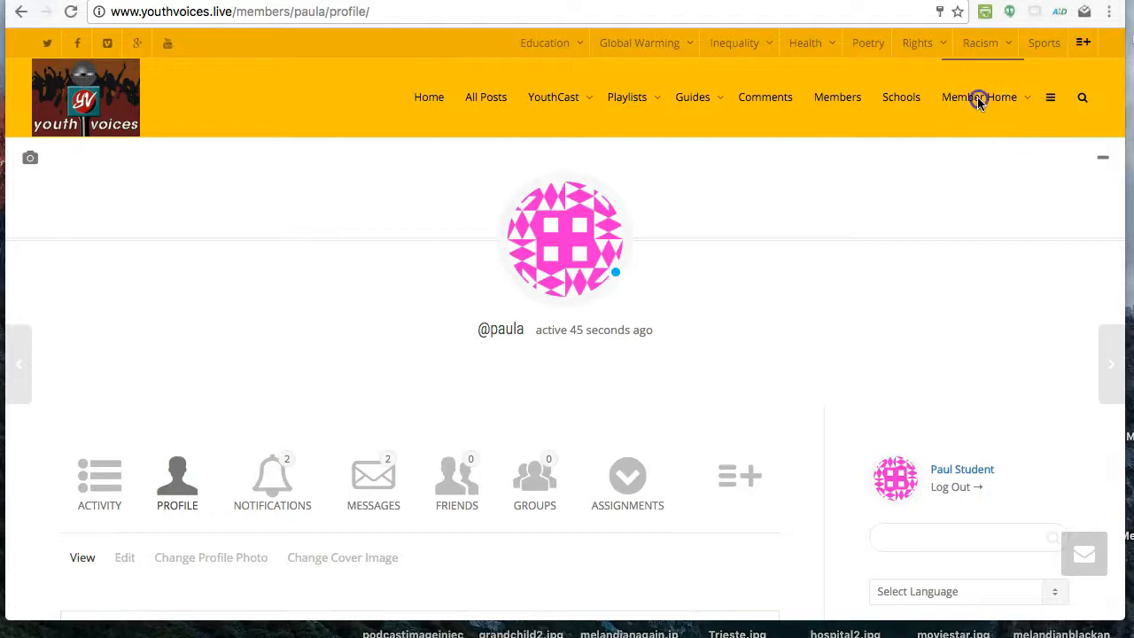
{"action": "mouse_move", "coordinate": [980, 133]}
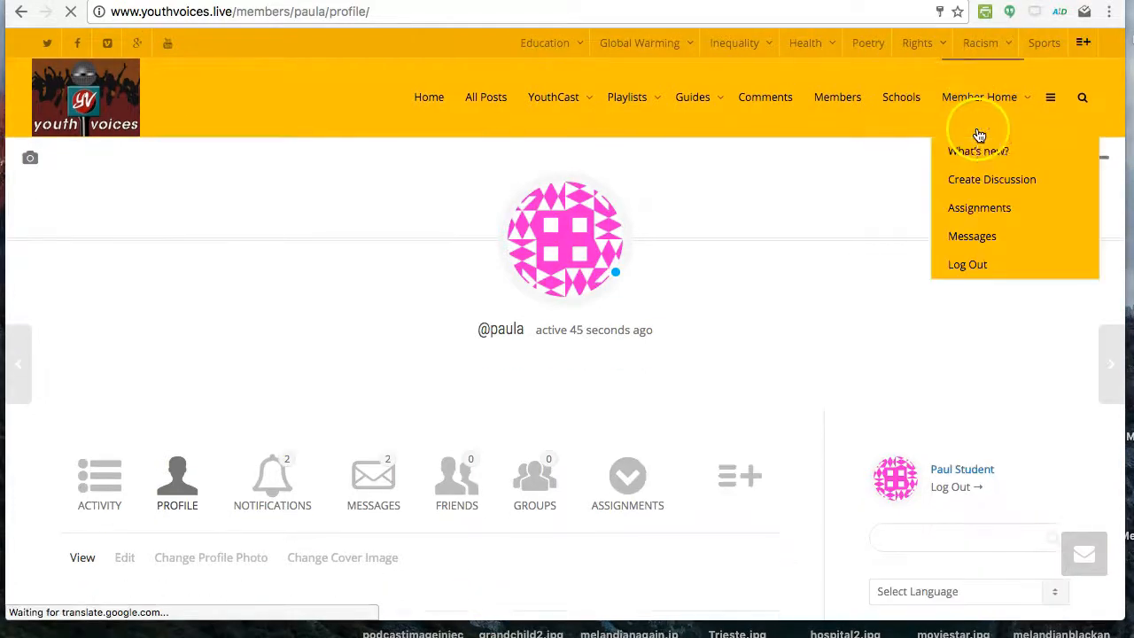
{"action": "left_click", "coordinate": [969, 181]}
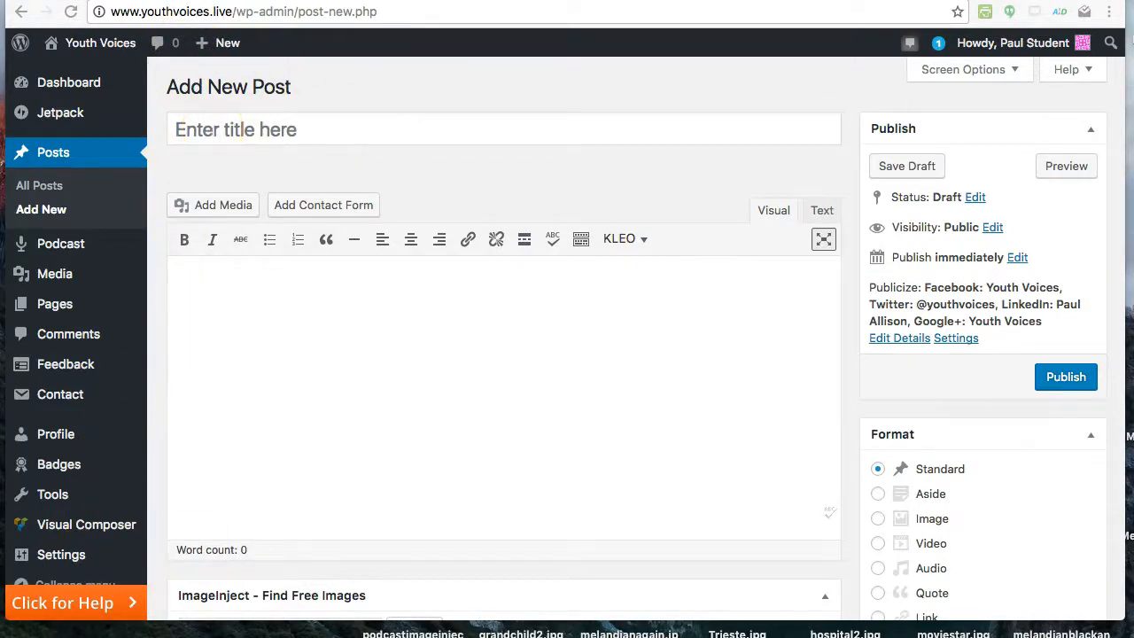
- Collapse the Podcast Episode Details, Theme General settings and ImageInject sections below the post editor
{"action": "scroll", "coordinate": [416, 428], "scroll_direction": "down", "scroll_amount": 5}
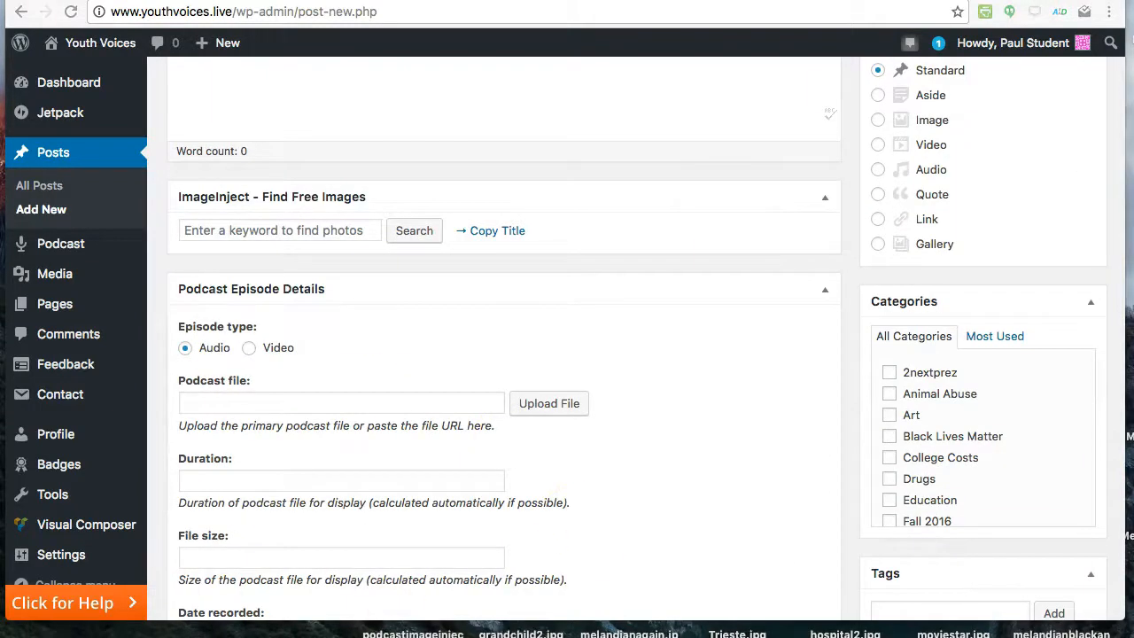
{"action": "scroll", "coordinate": [247, 414], "scroll_direction": "up", "scroll_amount": 5}
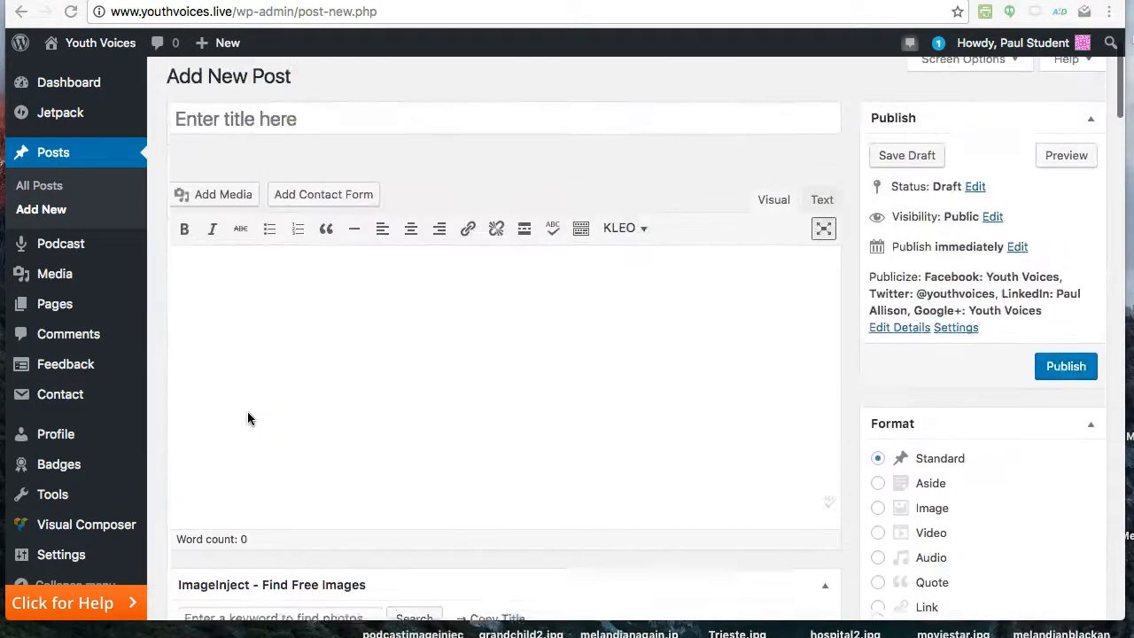
{"action": "scroll", "coordinate": [247, 419], "scroll_direction": "down", "scroll_amount": 5}
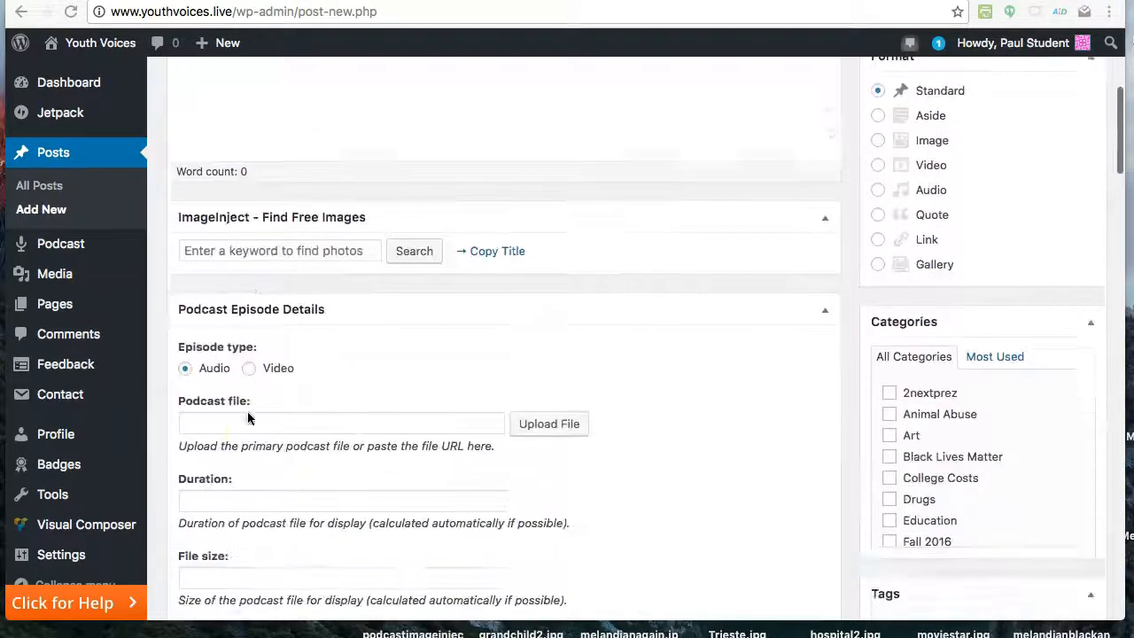
{"action": "scroll", "coordinate": [247, 418], "scroll_direction": "down", "scroll_amount": 1}
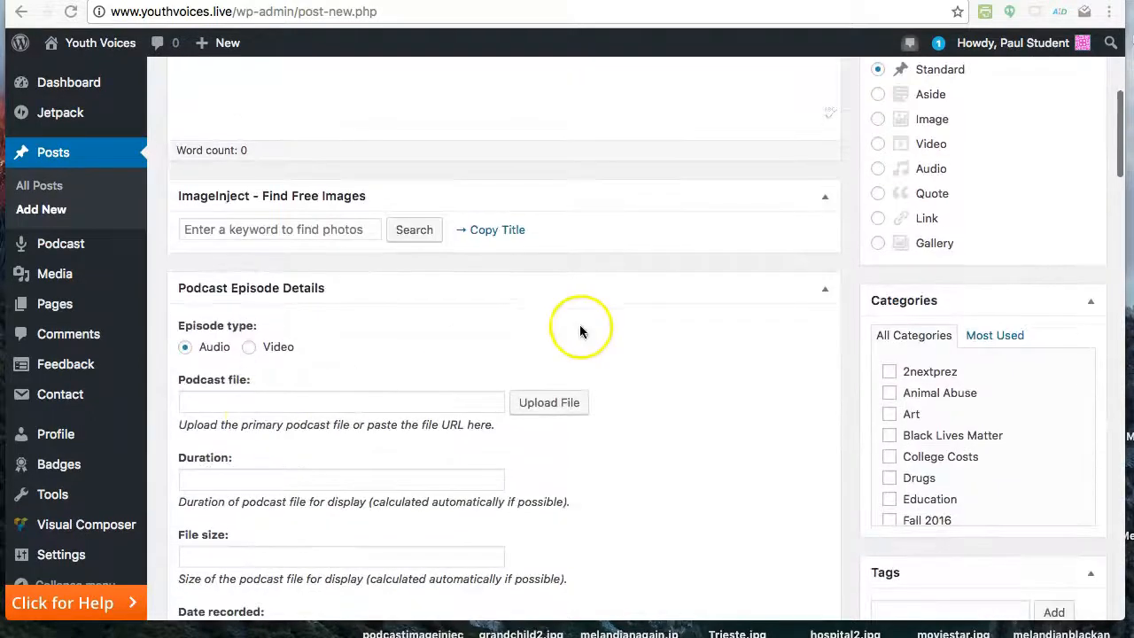
{"action": "left_click", "coordinate": [824, 293]}
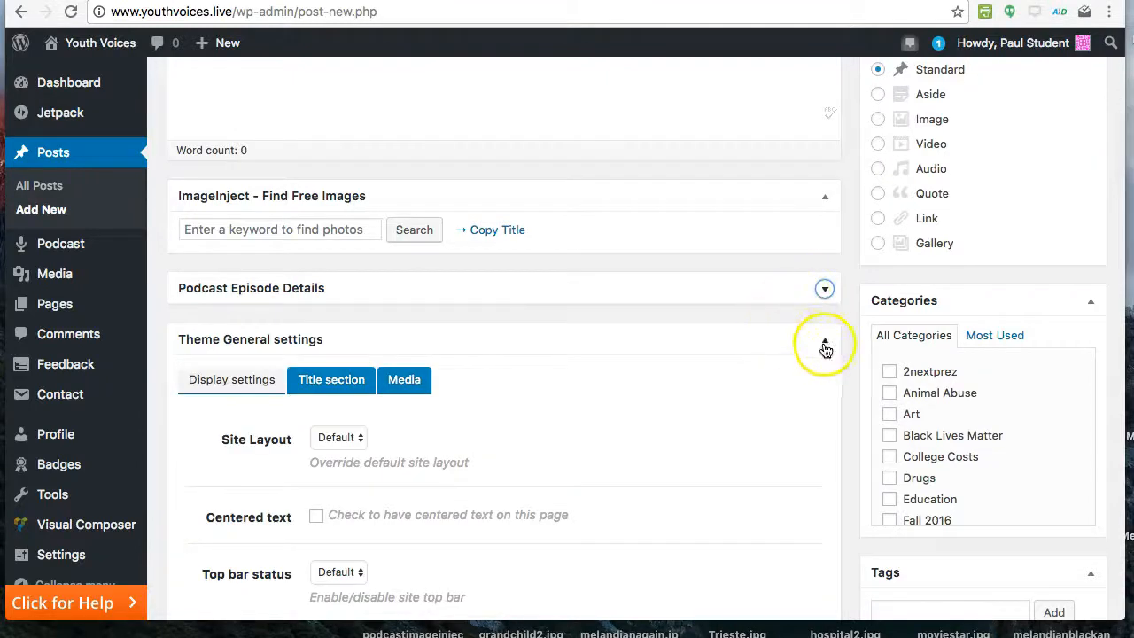
{"action": "left_click", "coordinate": [825, 345]}
{"action": "left_click", "coordinate": [824, 196]}
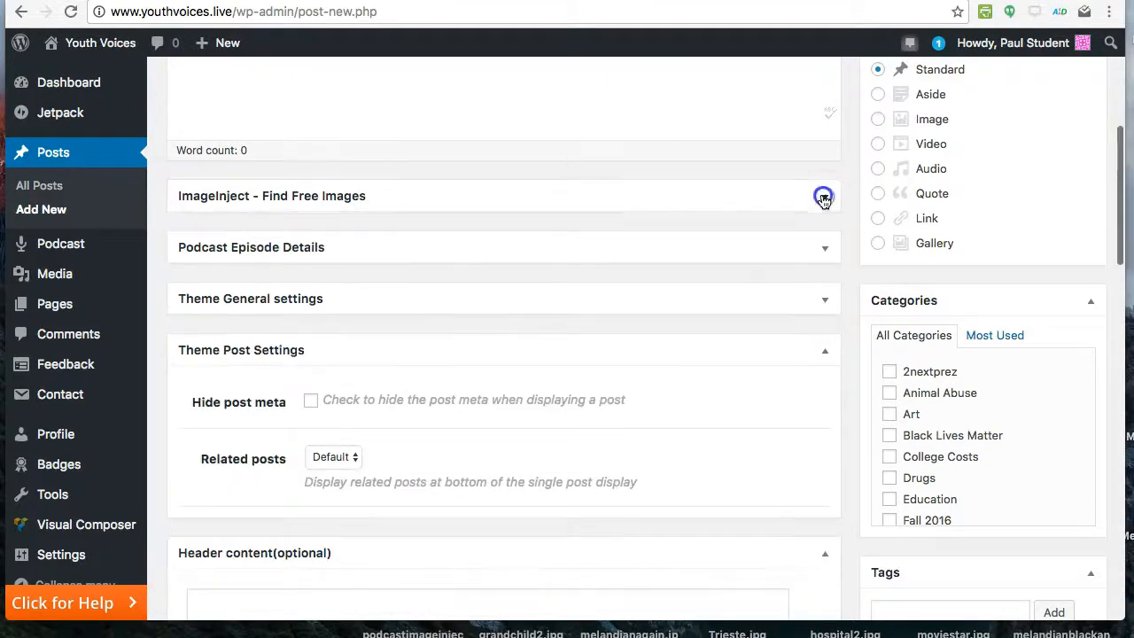
- Collapse the Theme Post Settings, Header content and Bottom content sections of the post form
{"action": "scroll", "coordinate": [626, 334], "scroll_direction": "down", "scroll_amount": 1}
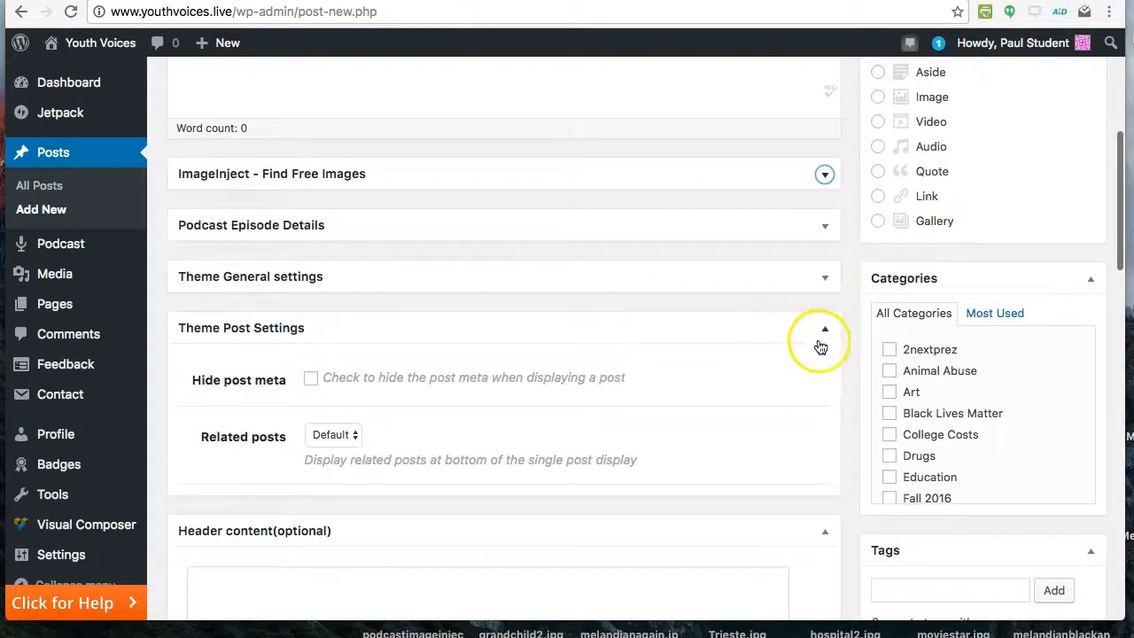
{"action": "left_click", "coordinate": [825, 328]}
{"action": "scroll", "coordinate": [811, 372], "scroll_direction": "down", "scroll_amount": 1}
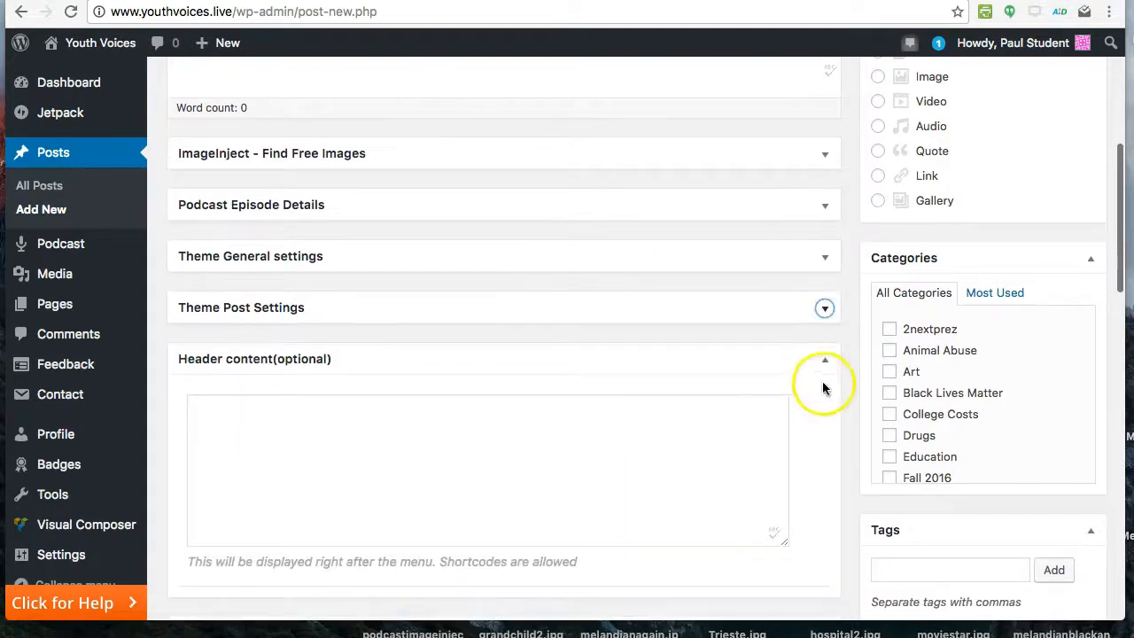
{"action": "left_click", "coordinate": [825, 360]}
{"action": "scroll", "coordinate": [704, 407], "scroll_direction": "down", "scroll_amount": 2}
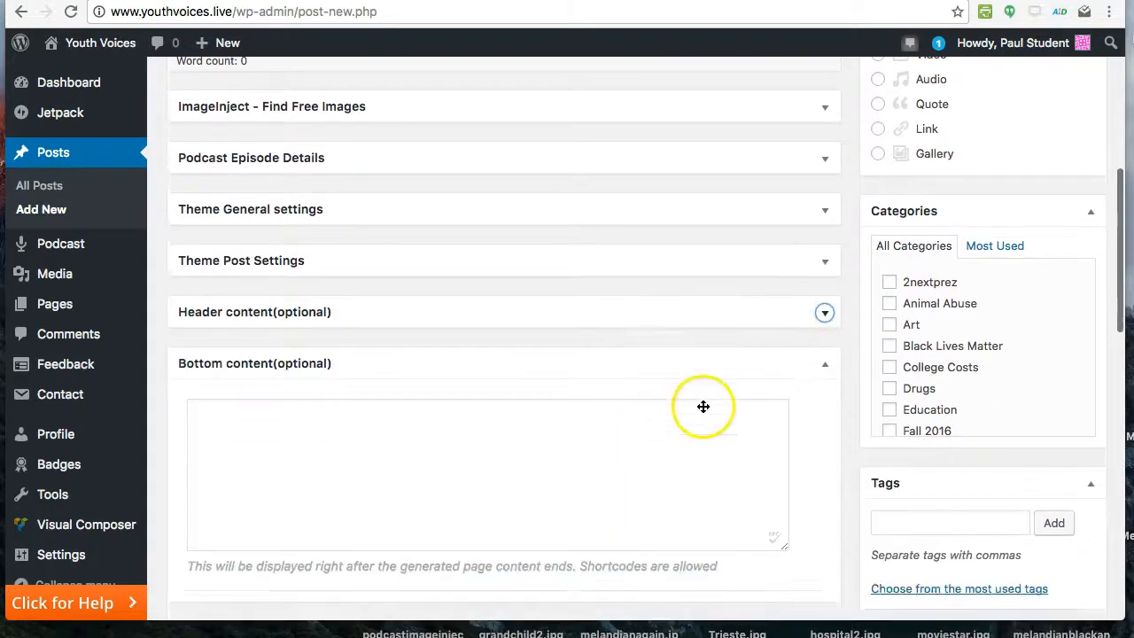
{"action": "left_click", "coordinate": [825, 364]}
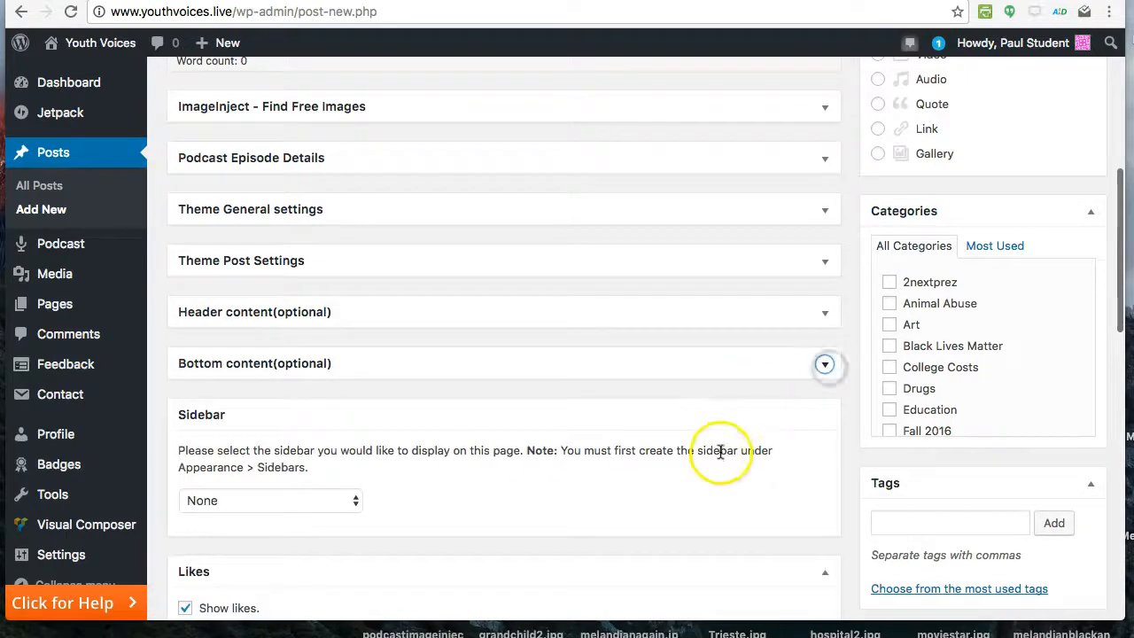
- Collapse the Likes section and move the License section directly below Podcast Episode Details
{"action": "scroll", "coordinate": [720, 451], "scroll_direction": "down", "scroll_amount": 5}
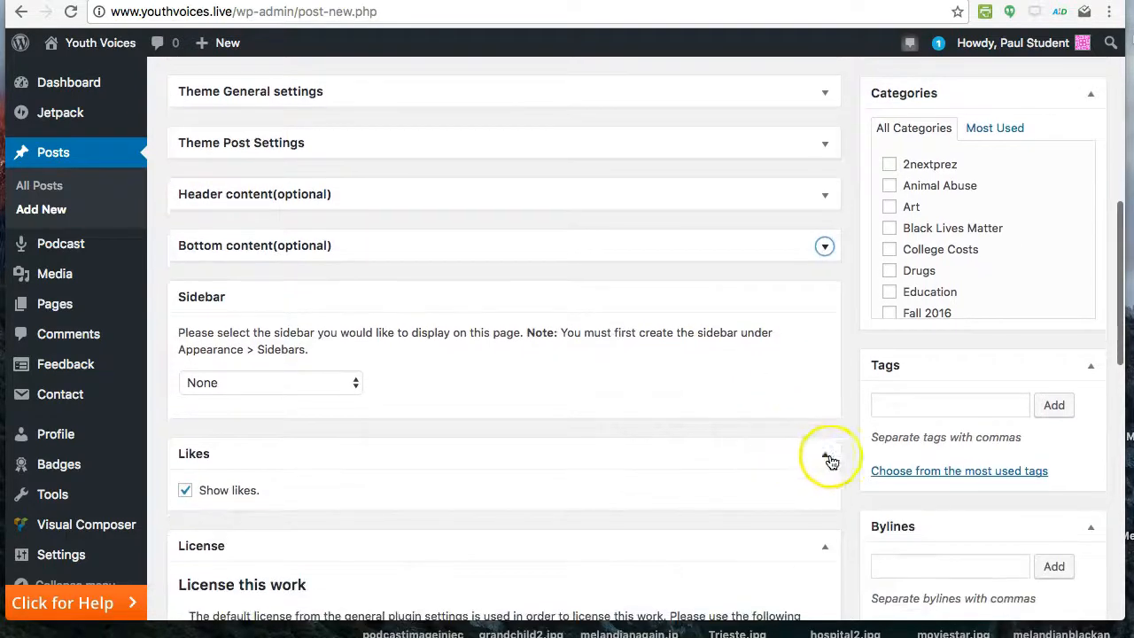
{"action": "left_click", "coordinate": [826, 457]}
{"action": "left_click_drag", "start_coordinate": [564, 505], "coordinate": [565, 96]}
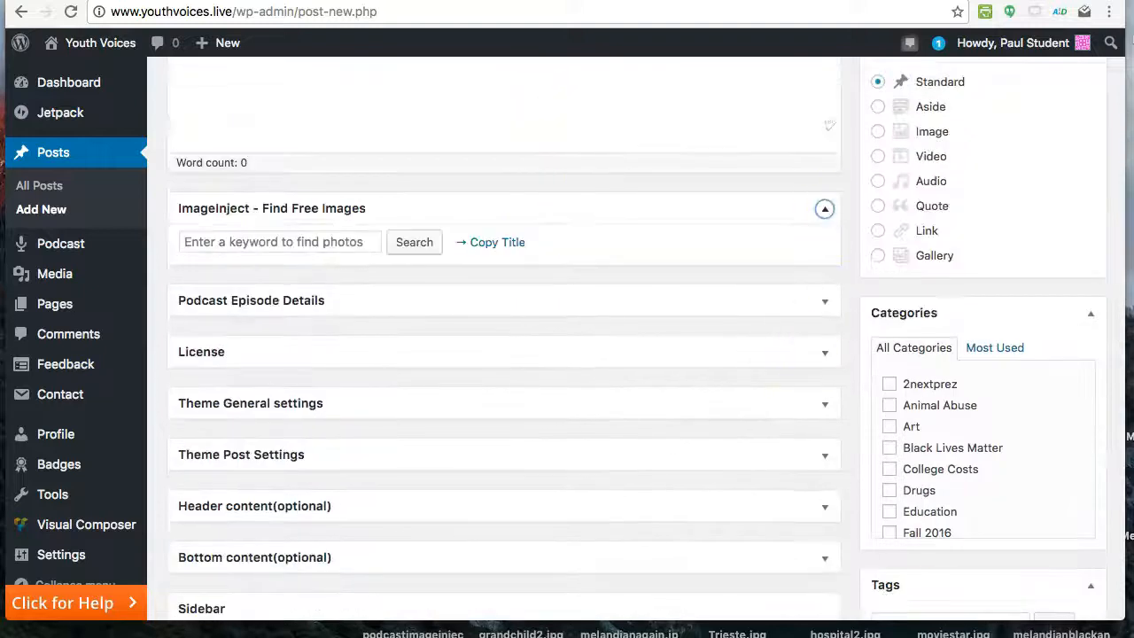
- Give the new post the title "How public can I be?"
{"action": "scroll", "coordinate": [367, 375], "scroll_direction": "up", "scroll_amount": 5}
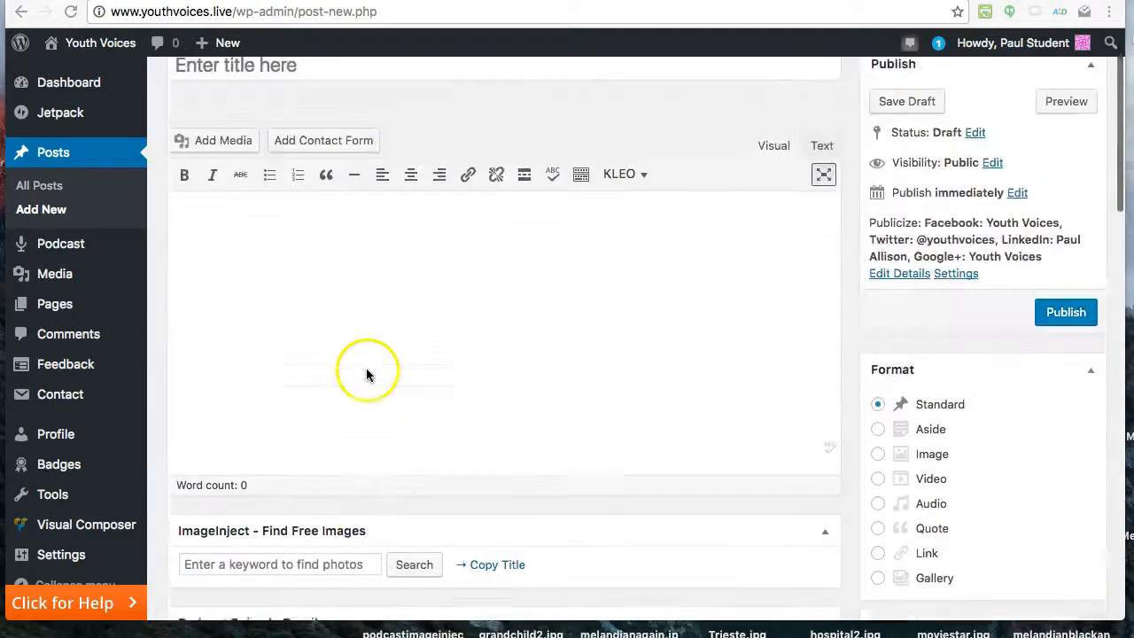
{"action": "scroll", "coordinate": [367, 375], "scroll_direction": "up", "scroll_amount": 1}
{"action": "left_click", "coordinate": [329, 133]}
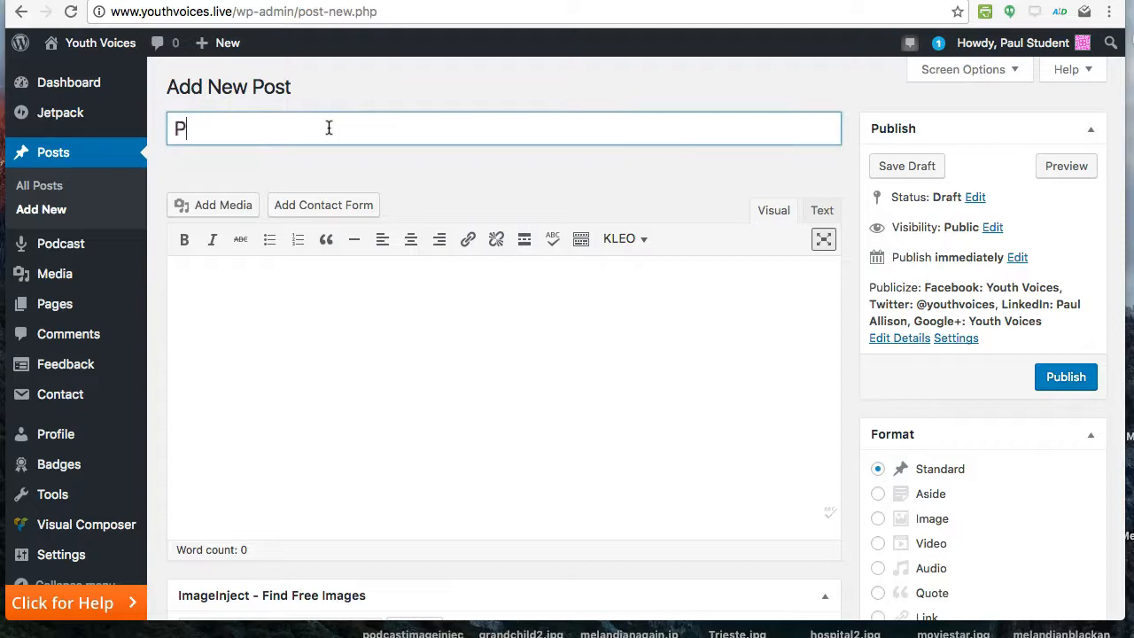
{"action": "type", "text": "Public"}
{"action": "key", "text": "BackSpace"}
{"action": "key", "text": "BackSpace"}
{"action": "key", "text": "BackSpace"}
{"action": "key", "text": "BackSpace"}
{"action": "key", "text": "BackSpace"}
{"action": "key", "text": "BackSpace"}
{"action": "type", "text": "How public can I be?"}
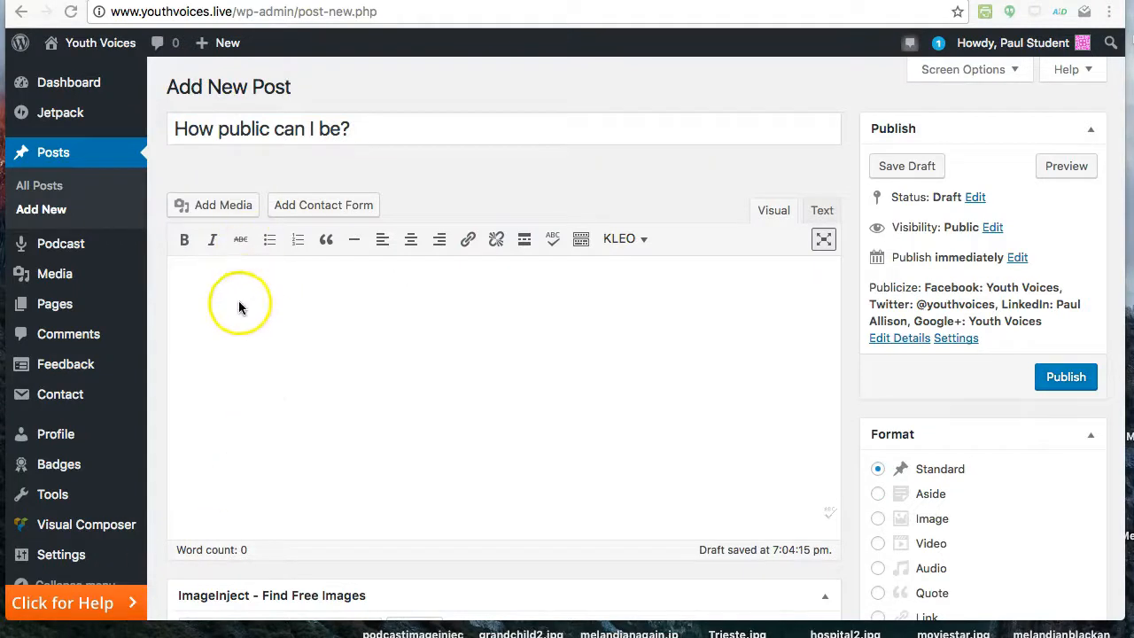
- Copy the full text of the Google Docs document "Youth Voices asks: How public do you want to be?" into the post body
{"action": "left_click", "coordinate": [228, 286]}
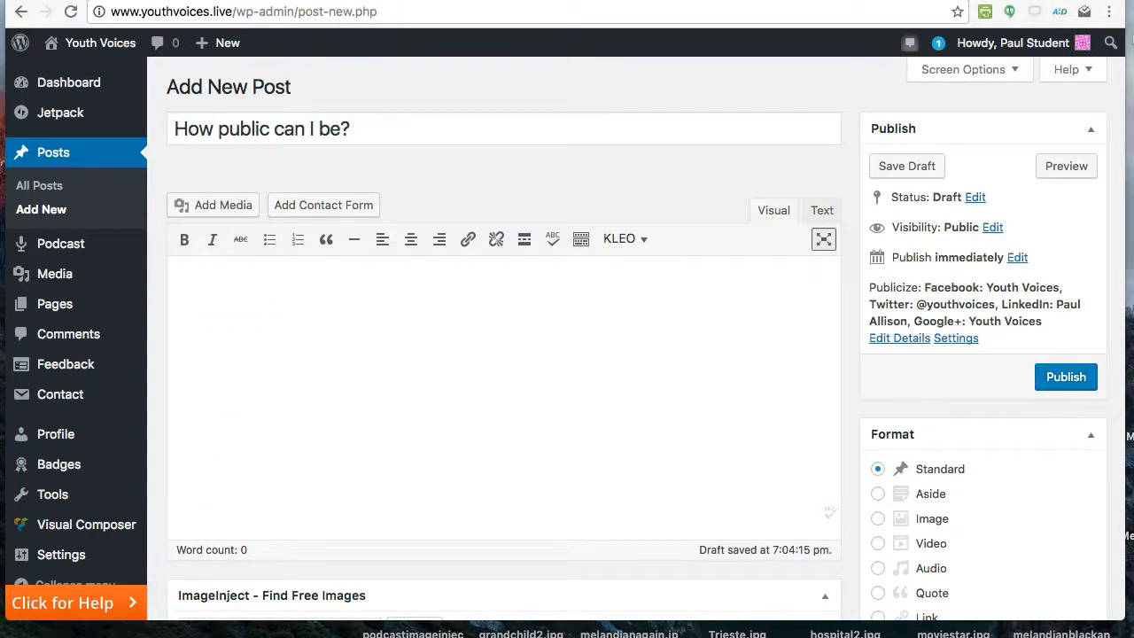
{"action": "left_click", "coordinate": [363, 1]}
{"action": "left_click", "coordinate": [311, 162]}
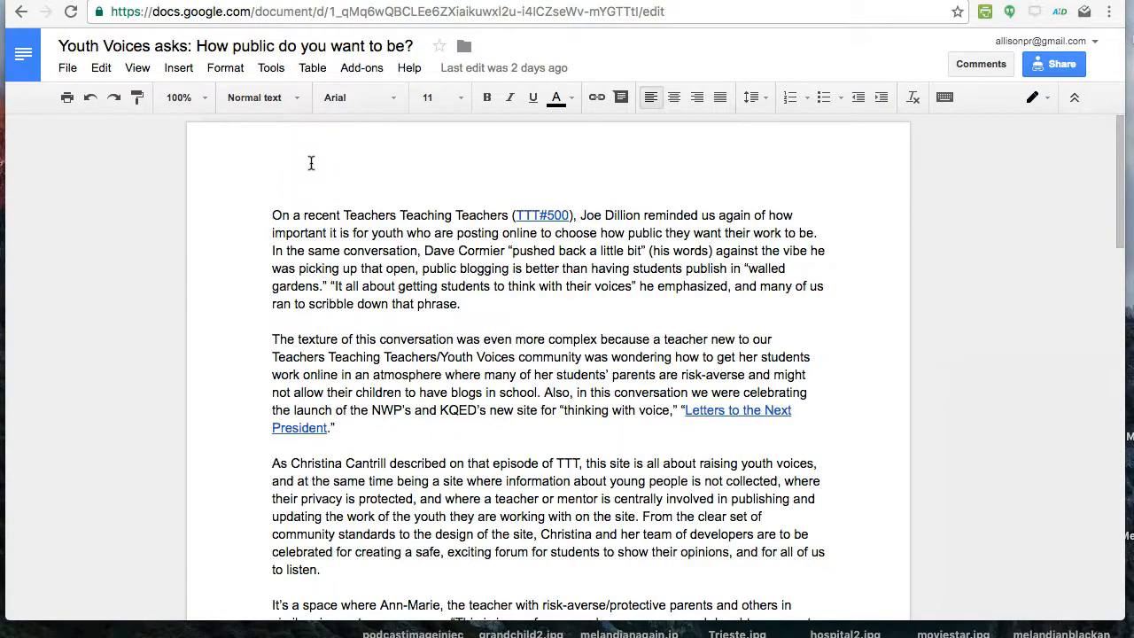
{"action": "key", "text": "super+a"}
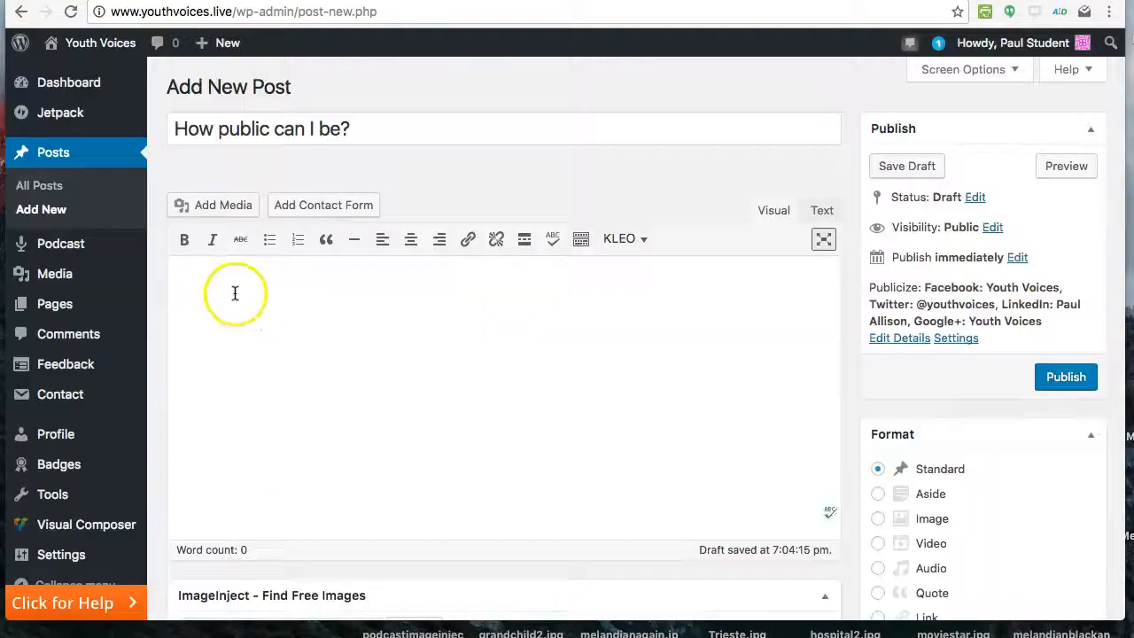
{"action": "key", "text": "super+v"}
{"action": "scroll", "coordinate": [235, 346], "scroll_direction": "up", "scroll_amount": 20}
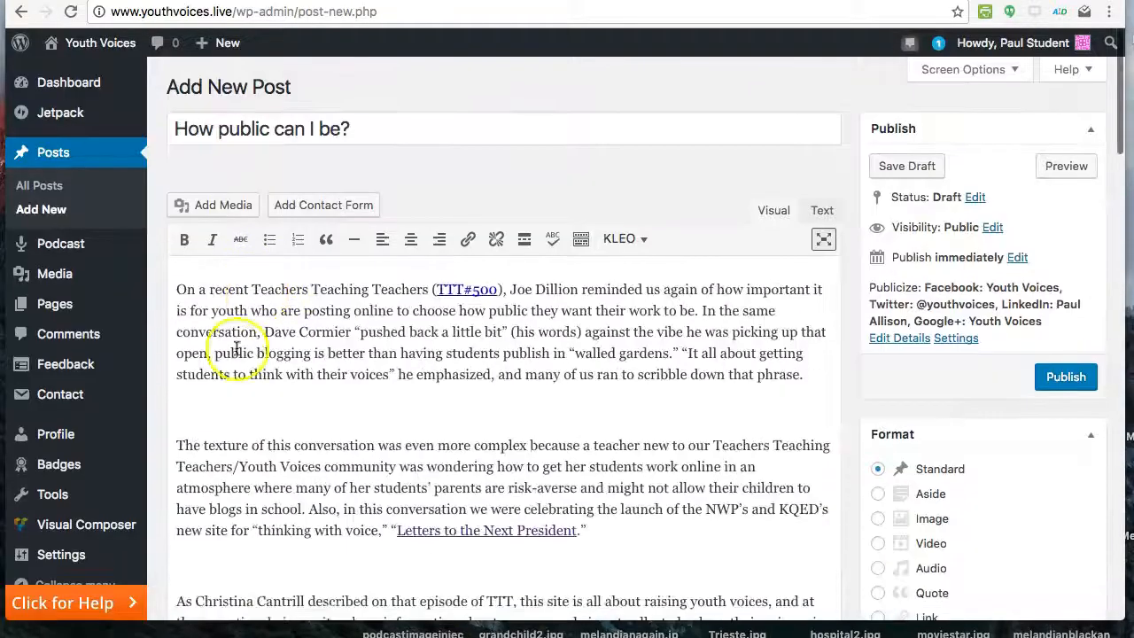
- Search ImageInject for free images on Flickr and Pixabay with the keyword "open"
{"action": "scroll", "coordinate": [329, 433], "scroll_direction": "down", "scroll_amount": 20}
{"action": "scroll", "coordinate": [329, 431], "scroll_direction": "up", "scroll_amount": 2}
{"action": "scroll", "coordinate": [330, 431], "scroll_direction": "up", "scroll_amount": 6}
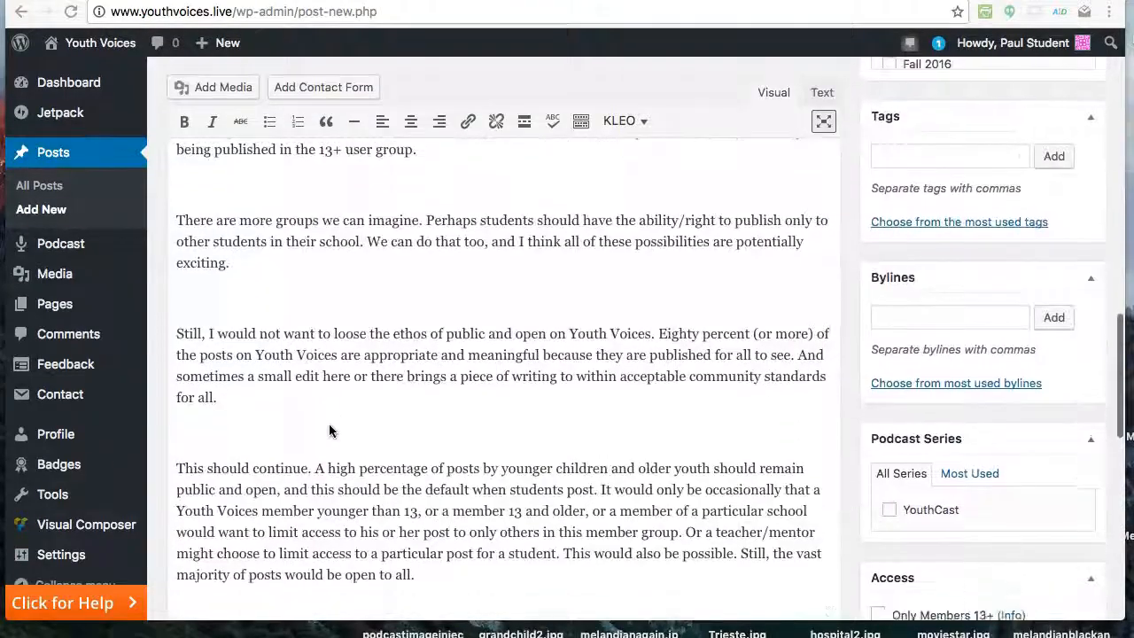
{"action": "scroll", "coordinate": [329, 431], "scroll_direction": "down", "scroll_amount": 5}
{"action": "scroll", "coordinate": [329, 430], "scroll_direction": "down", "scroll_amount": 3}
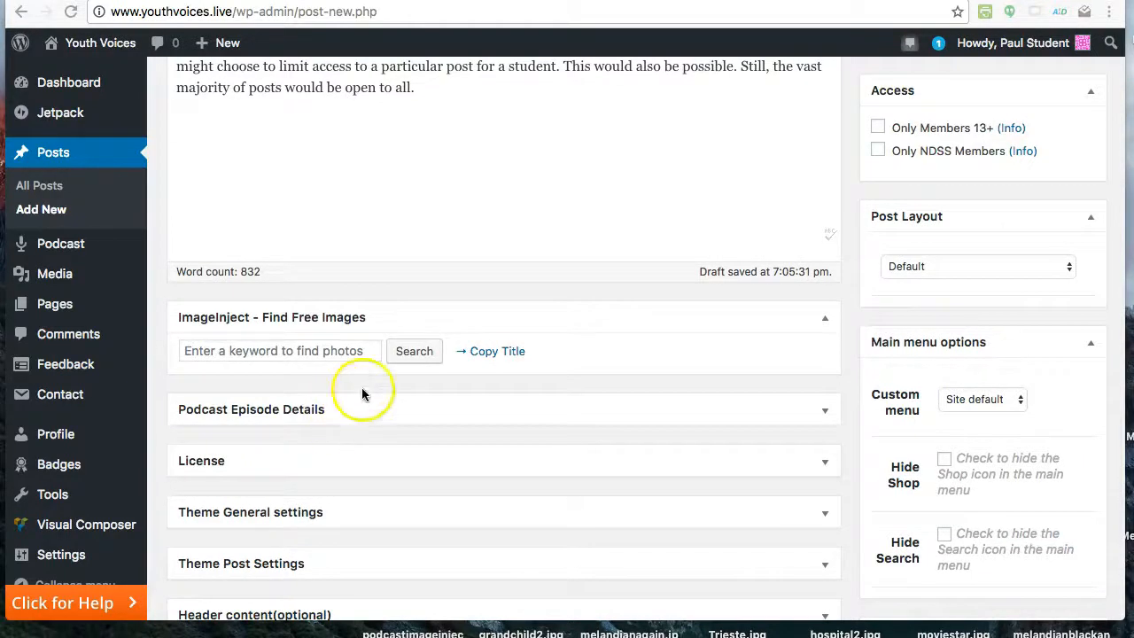
{"action": "left_click", "coordinate": [318, 352]}
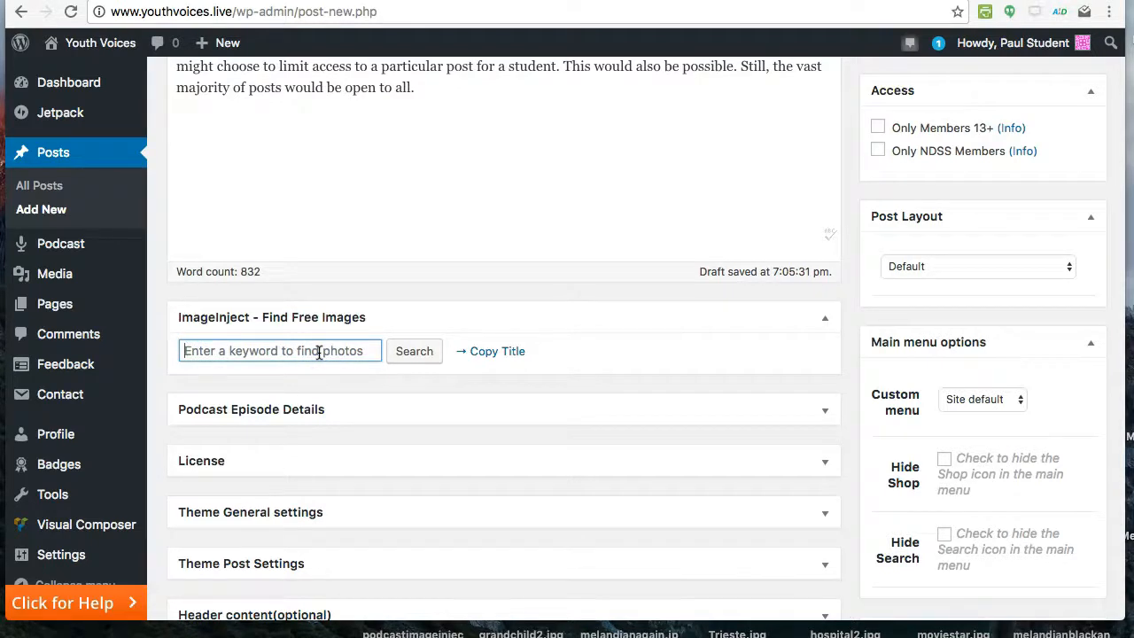
{"action": "left_click", "coordinate": [215, 351]}
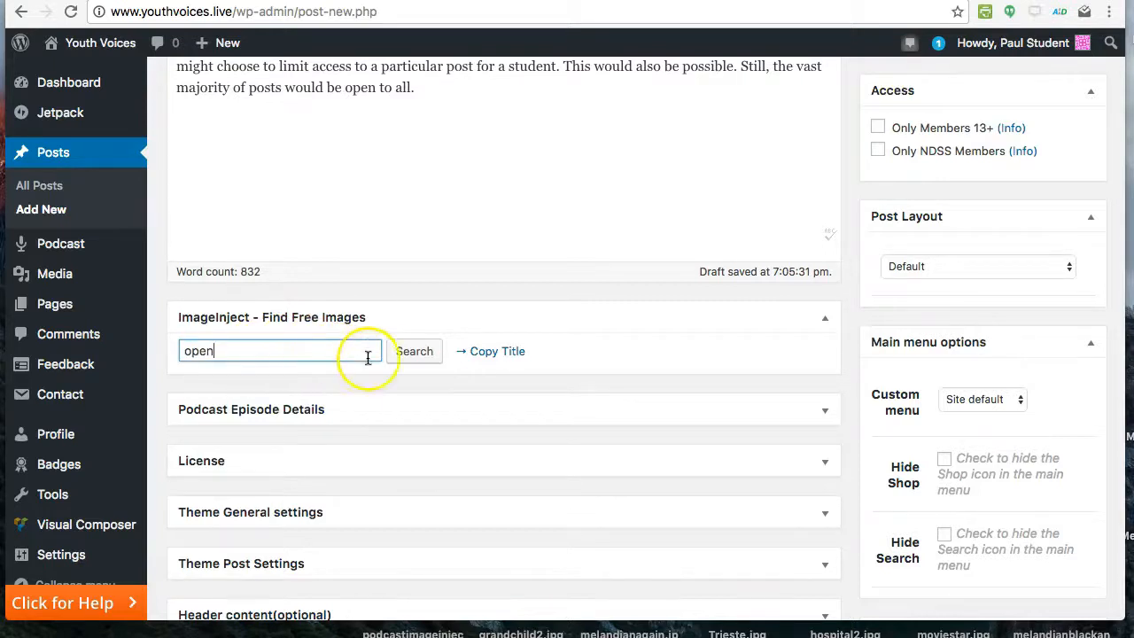
{"action": "left_click", "coordinate": [405, 352]}
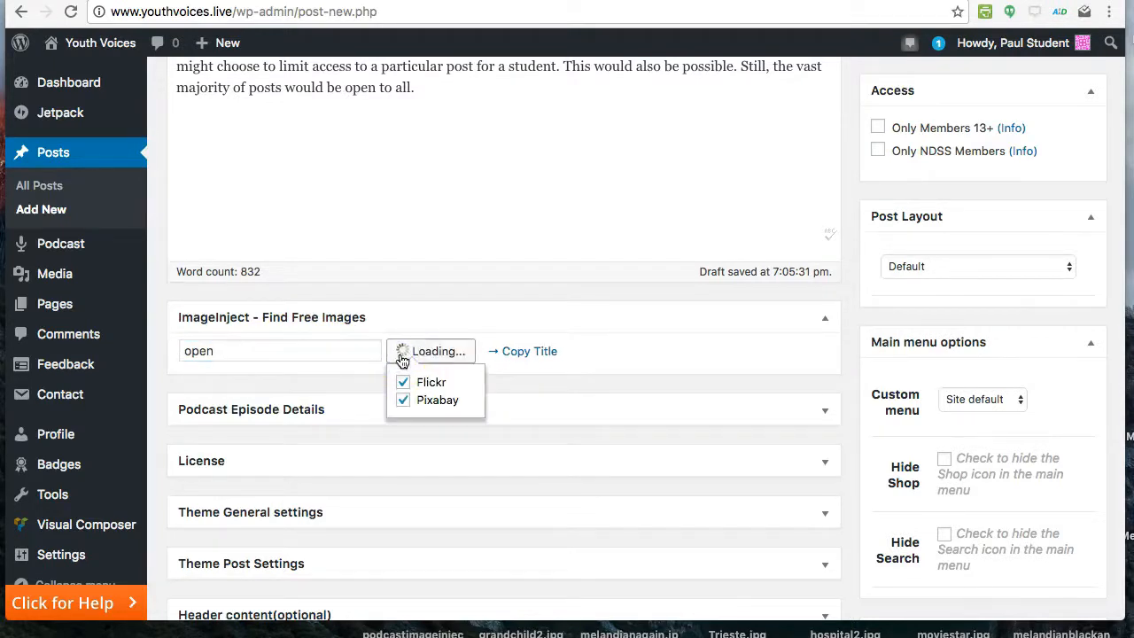
- Browse the "open" image results and select the Flickr picture of a dark face with glowing light across it
{"action": "scroll", "coordinate": [563, 454], "scroll_direction": "down", "scroll_amount": 8}
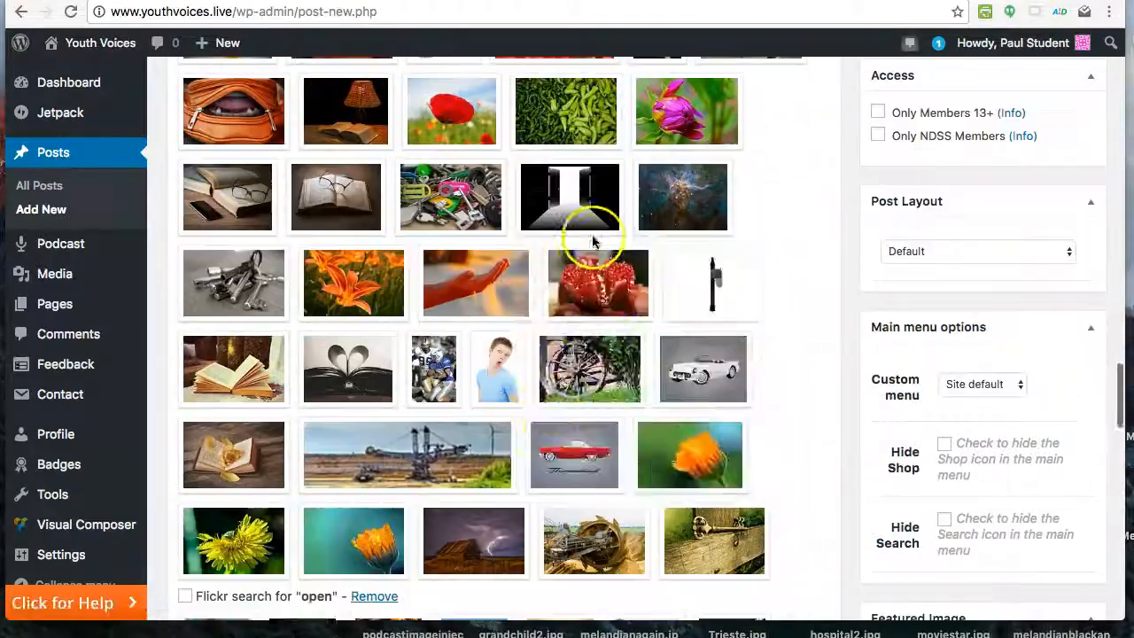
{"action": "scroll", "coordinate": [204, 508], "scroll_direction": "down", "scroll_amount": 1}
{"action": "scroll", "coordinate": [204, 508], "scroll_direction": "down", "scroll_amount": 6}
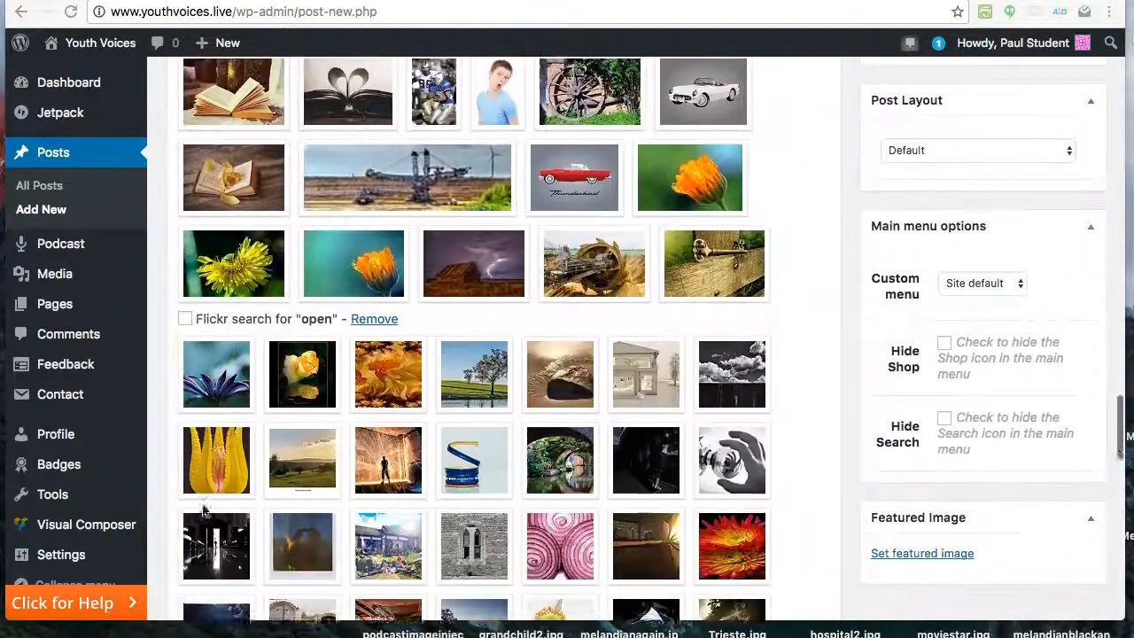
{"action": "scroll", "coordinate": [203, 508], "scroll_direction": "down", "scroll_amount": 10}
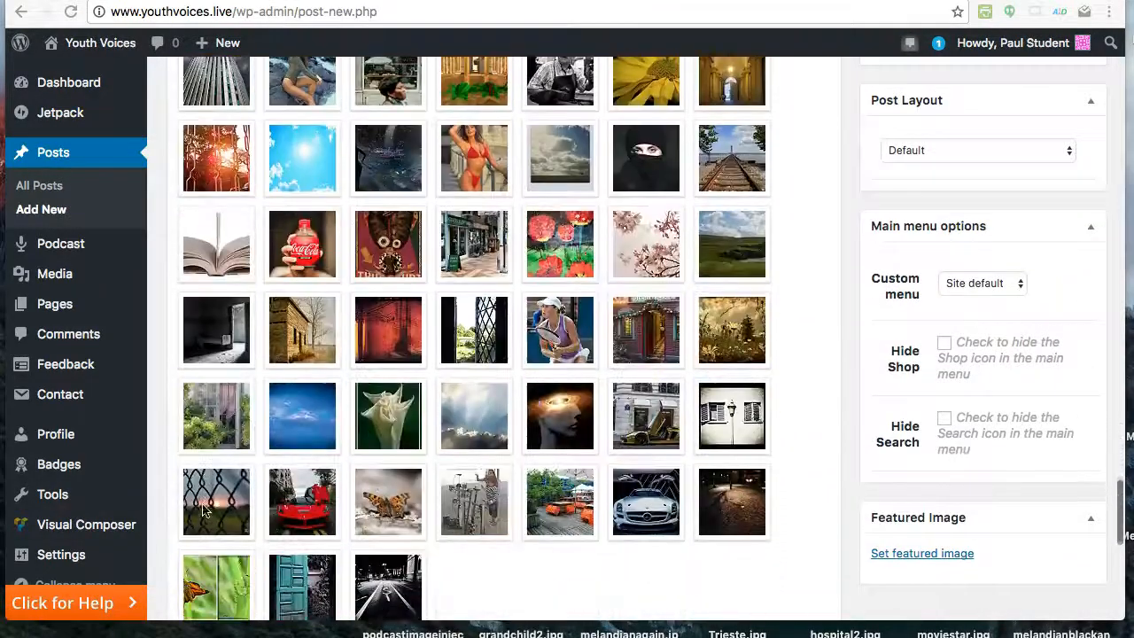
{"action": "scroll", "coordinate": [203, 509], "scroll_direction": "up", "scroll_amount": 5}
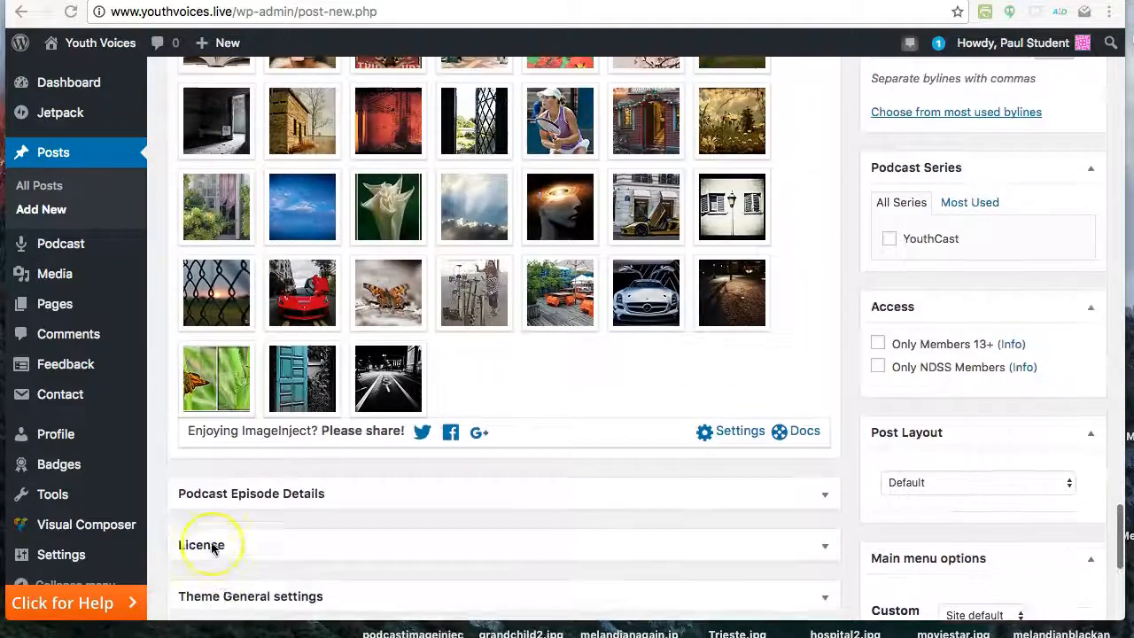
{"action": "scroll", "coordinate": [211, 548], "scroll_direction": "up", "scroll_amount": 1}
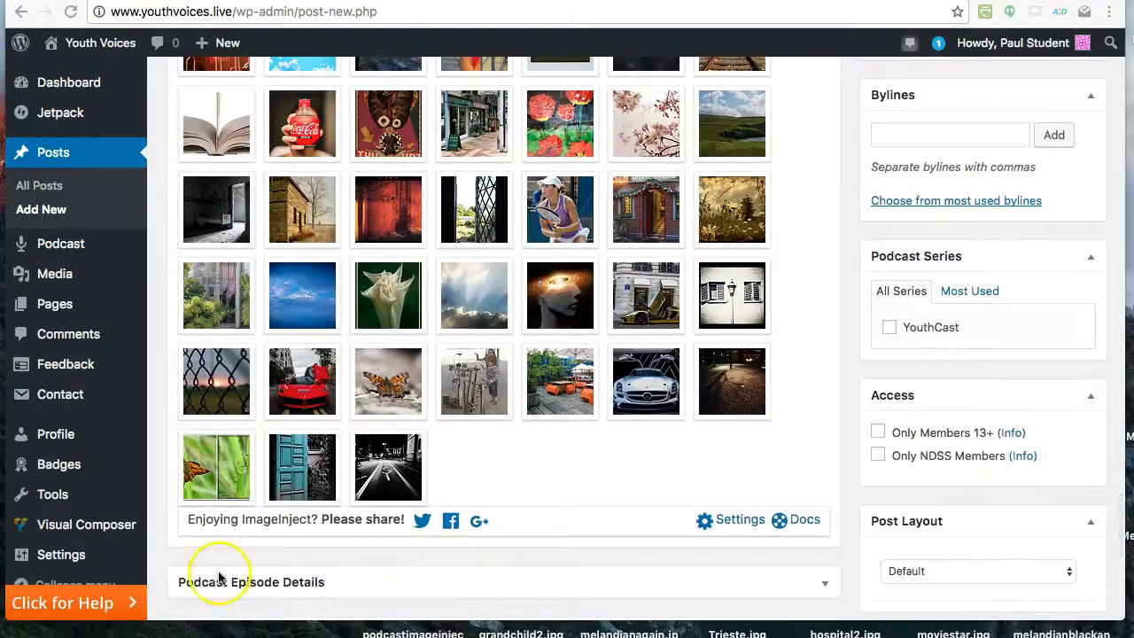
{"action": "scroll", "coordinate": [337, 465], "scroll_direction": "up", "scroll_amount": 3}
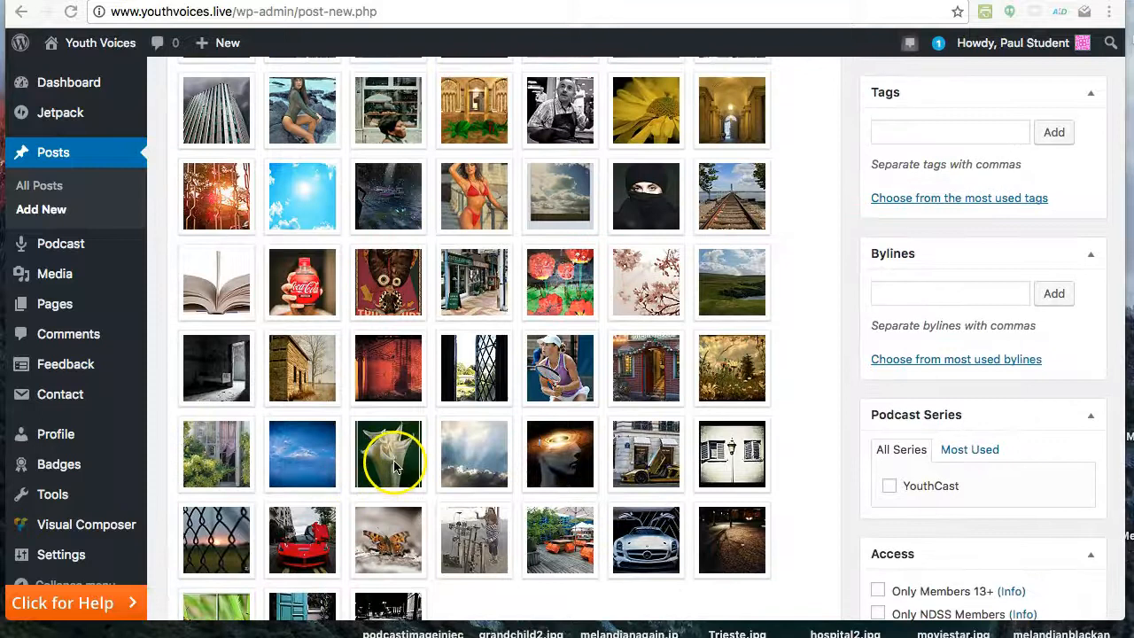
{"action": "left_click", "coordinate": [549, 462]}
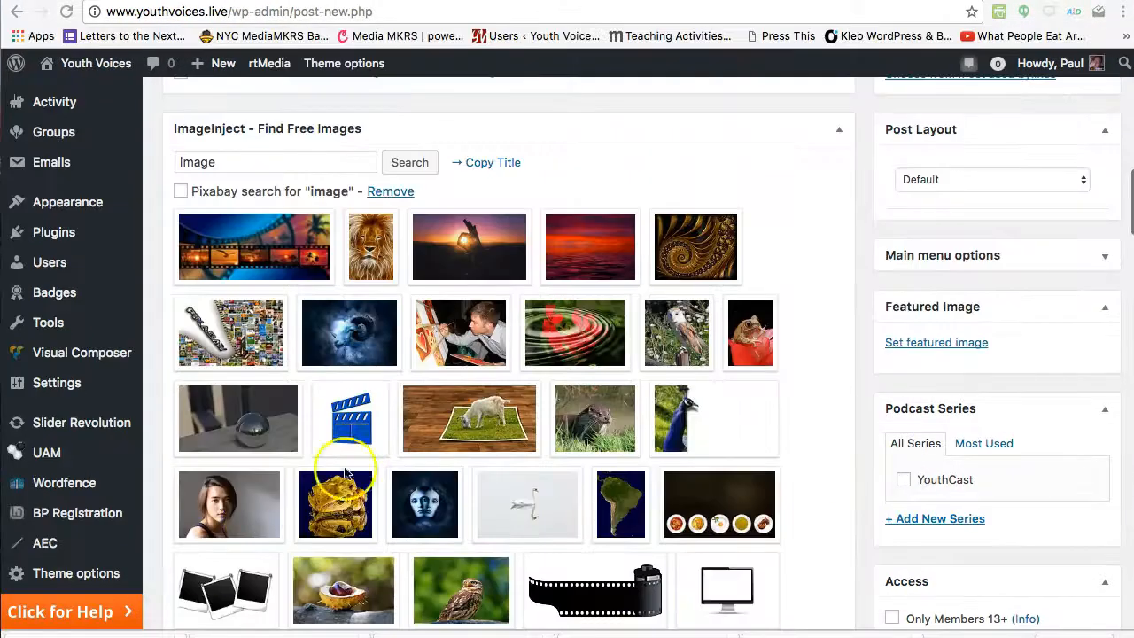
- In the untitled post, use ImageInject's "image" results to make the Flickr photo of a hammock the featured image
{"action": "scroll", "coordinate": [414, 393], "scroll_direction": "down", "scroll_amount": 6}
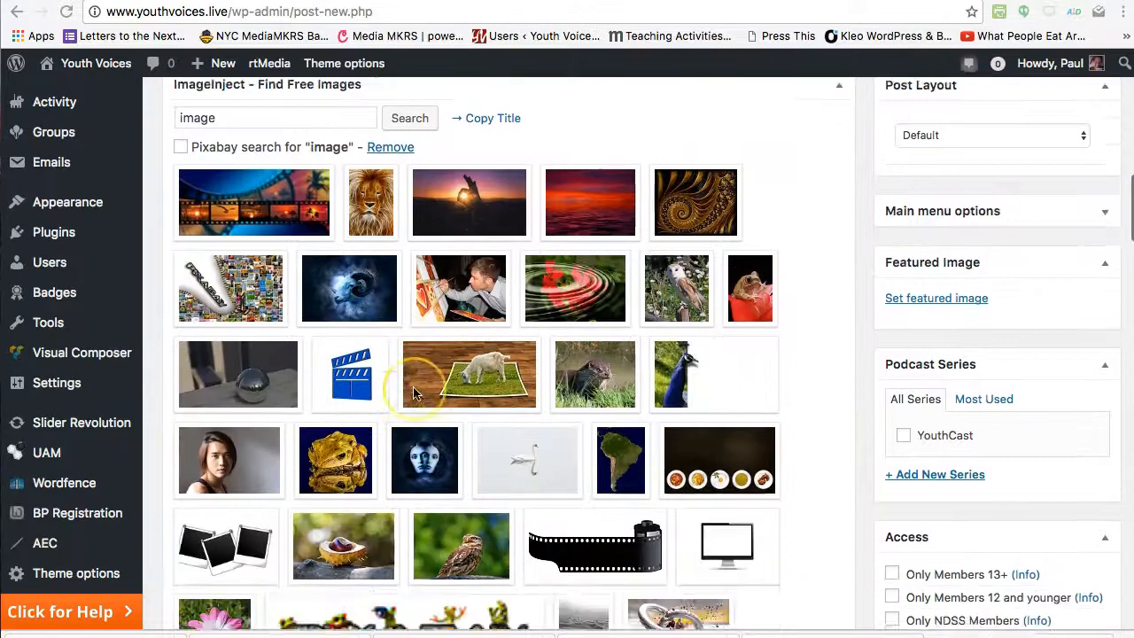
{"action": "scroll", "coordinate": [414, 392], "scroll_direction": "down", "scroll_amount": 15}
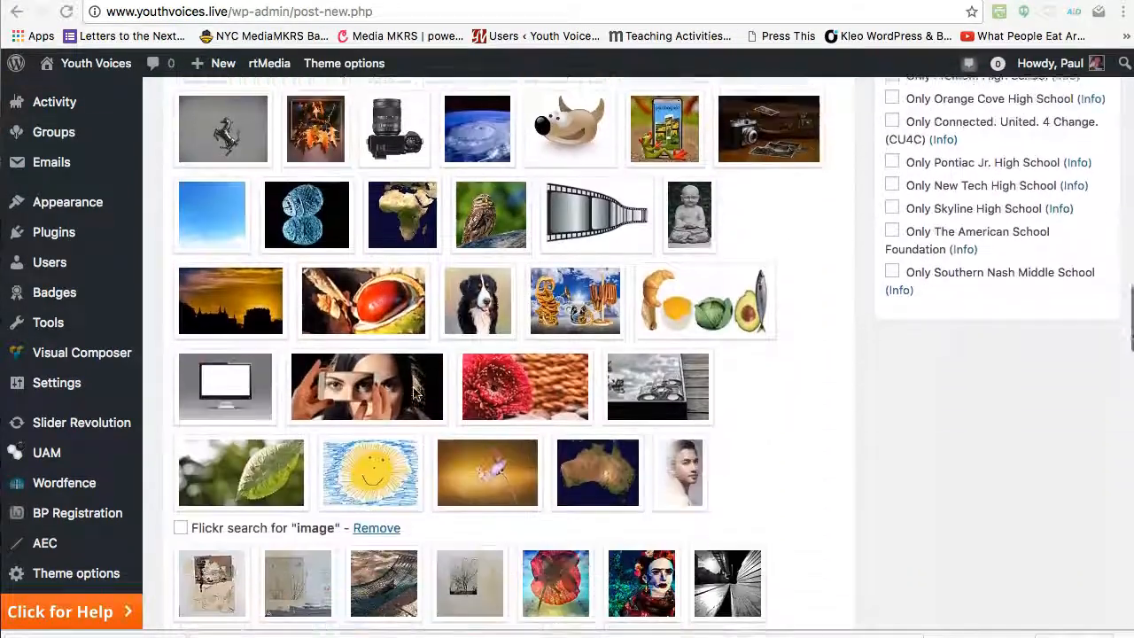
{"action": "scroll", "coordinate": [413, 392], "scroll_direction": "down", "scroll_amount": 4}
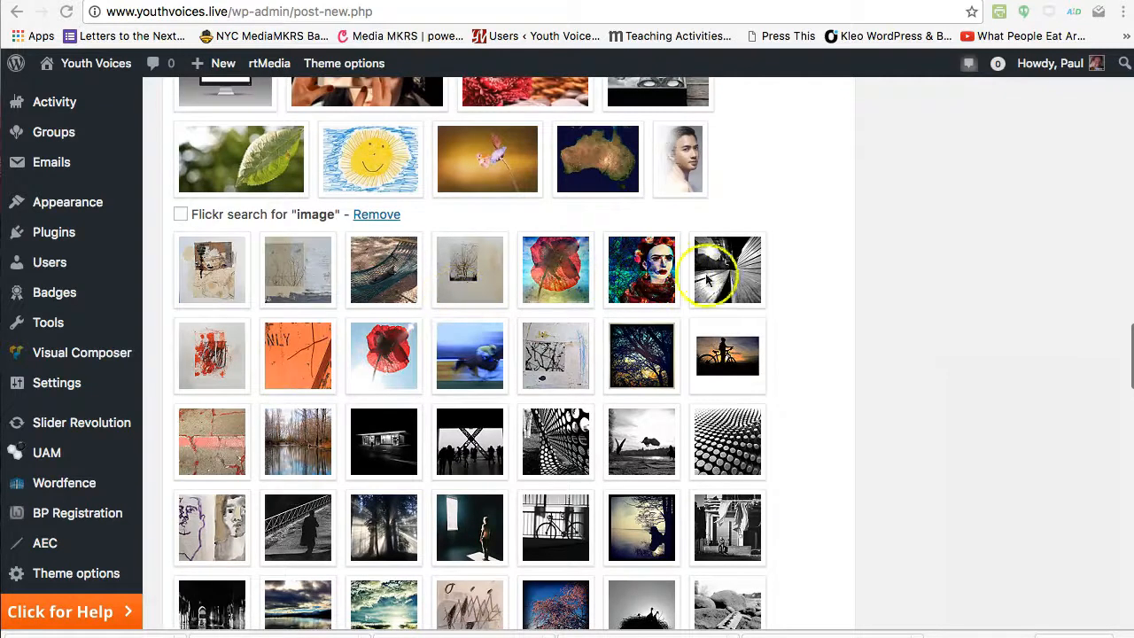
{"action": "left_click", "coordinate": [394, 289]}
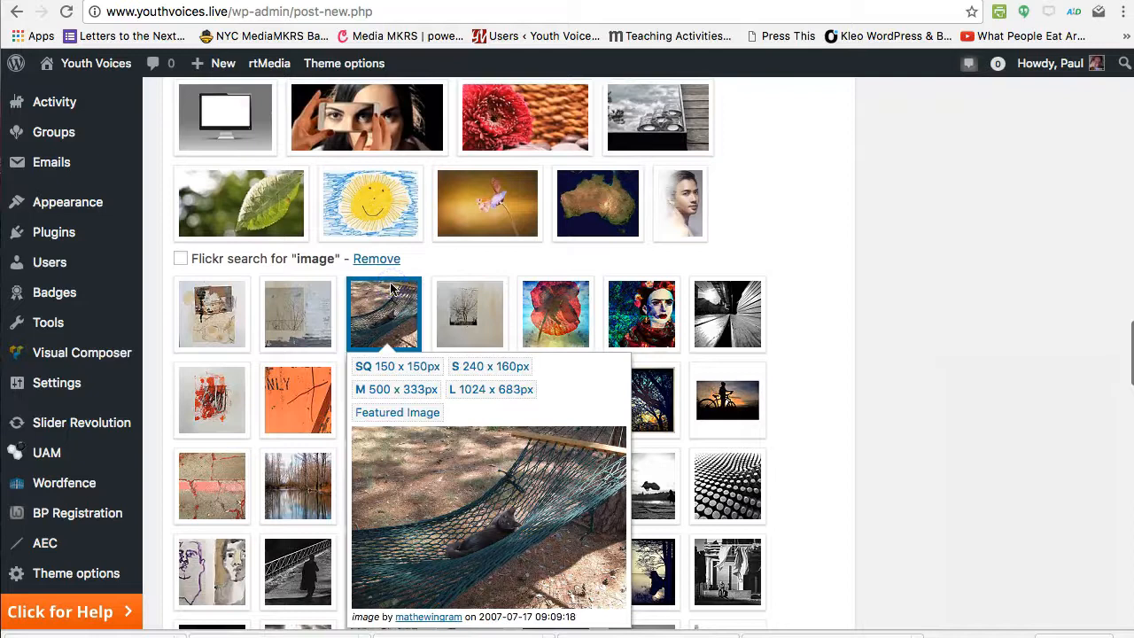
{"action": "left_click", "coordinate": [399, 416]}
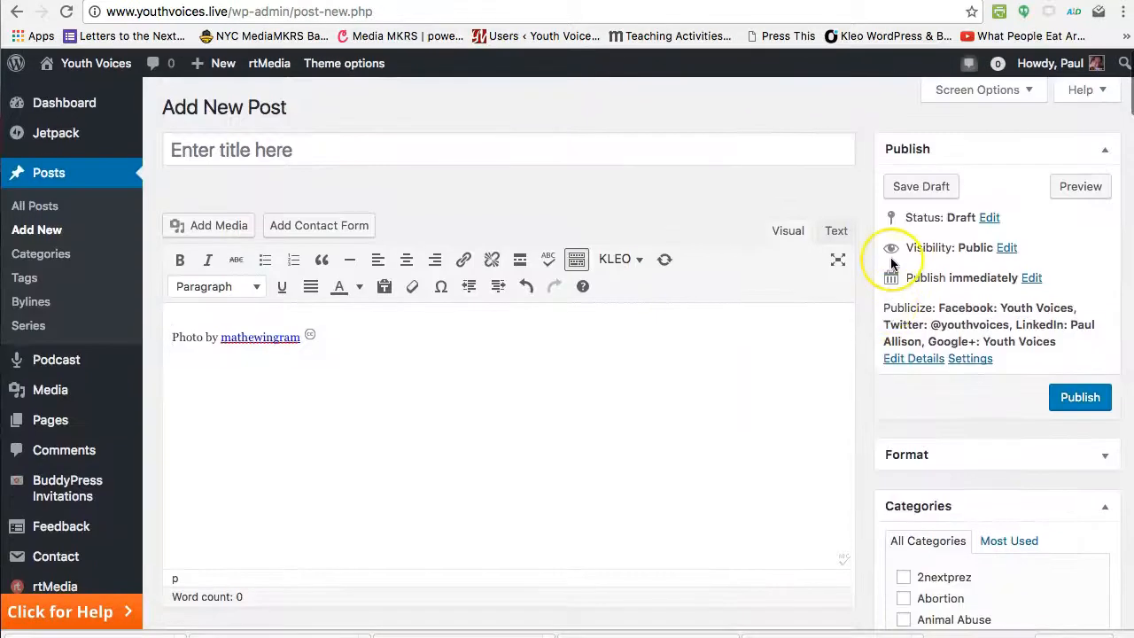
- Assign the hammock photo from the Media Library as the untitled post's featured image
{"action": "scroll", "coordinate": [892, 264], "scroll_direction": "down", "scroll_amount": 5}
{"action": "scroll", "coordinate": [896, 354], "scroll_direction": "down", "scroll_amount": 3}
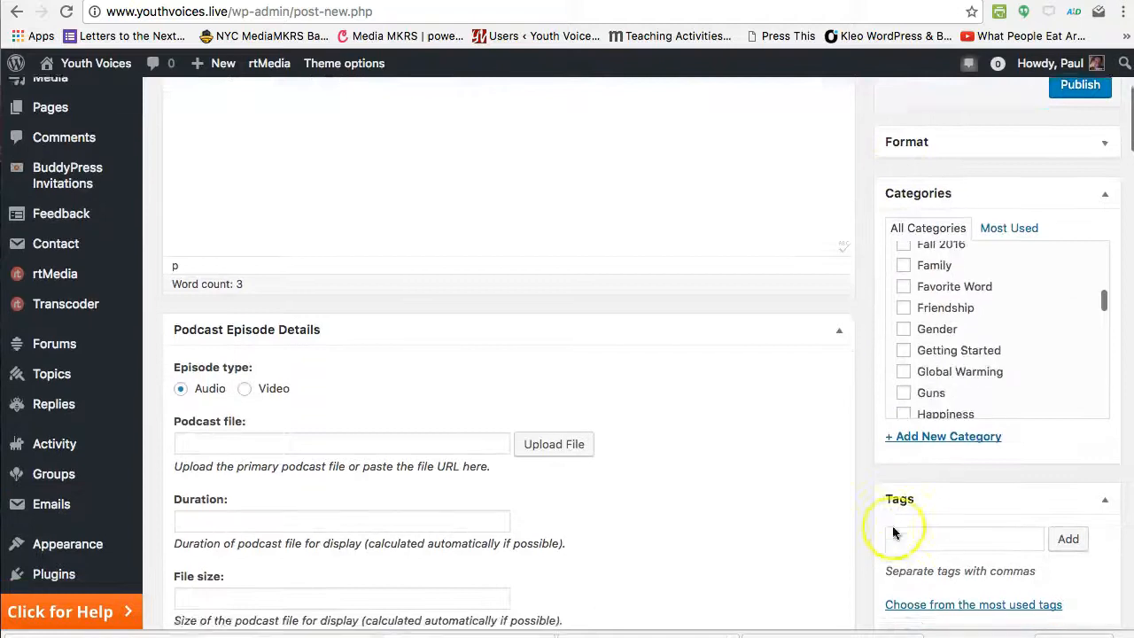
{"action": "scroll", "coordinate": [895, 530], "scroll_direction": "down", "scroll_amount": 5}
{"action": "scroll", "coordinate": [891, 496], "scroll_direction": "down", "scroll_amount": 4}
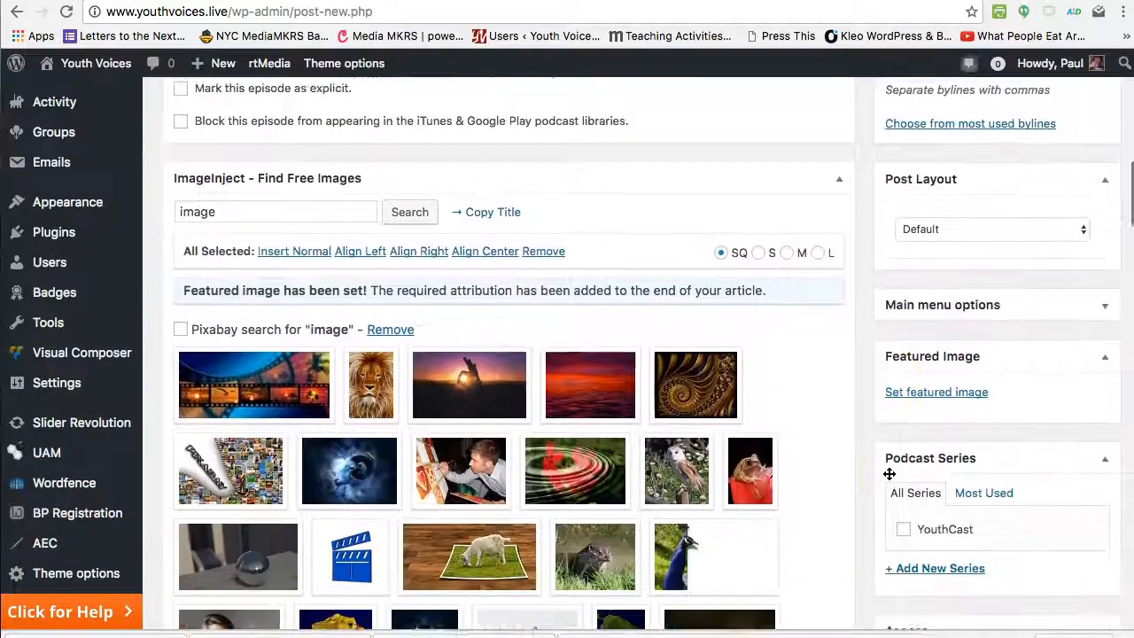
{"action": "left_click", "coordinate": [905, 306]}
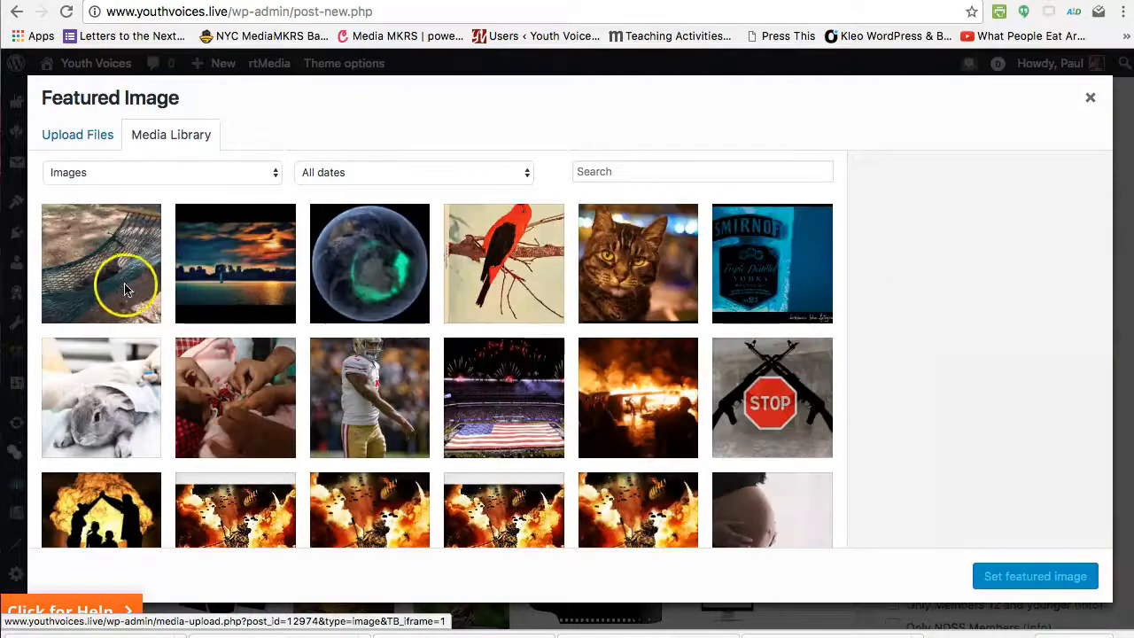
{"action": "left_click", "coordinate": [107, 282]}
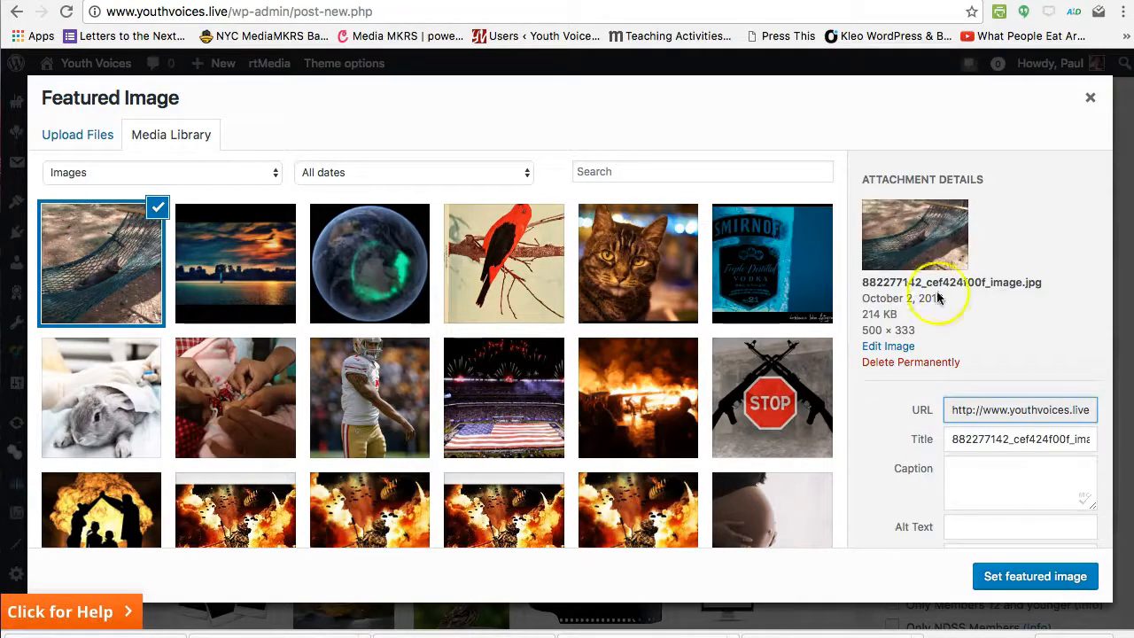
{"action": "scroll", "coordinate": [936, 328], "scroll_direction": "down", "scroll_amount": 3}
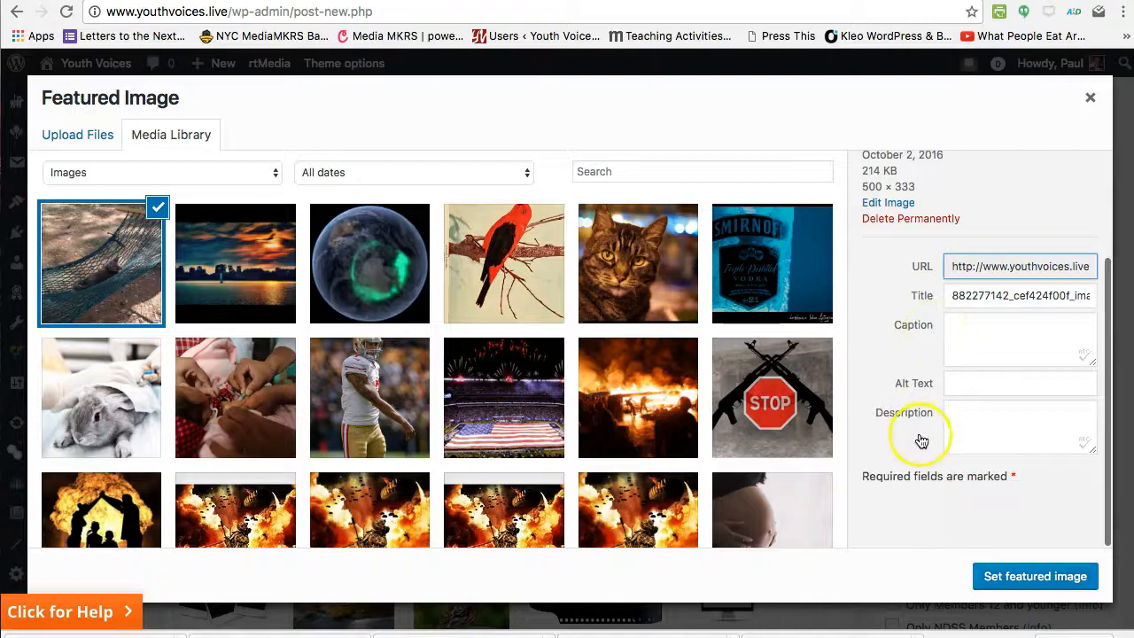
{"action": "left_click", "coordinate": [1027, 576]}
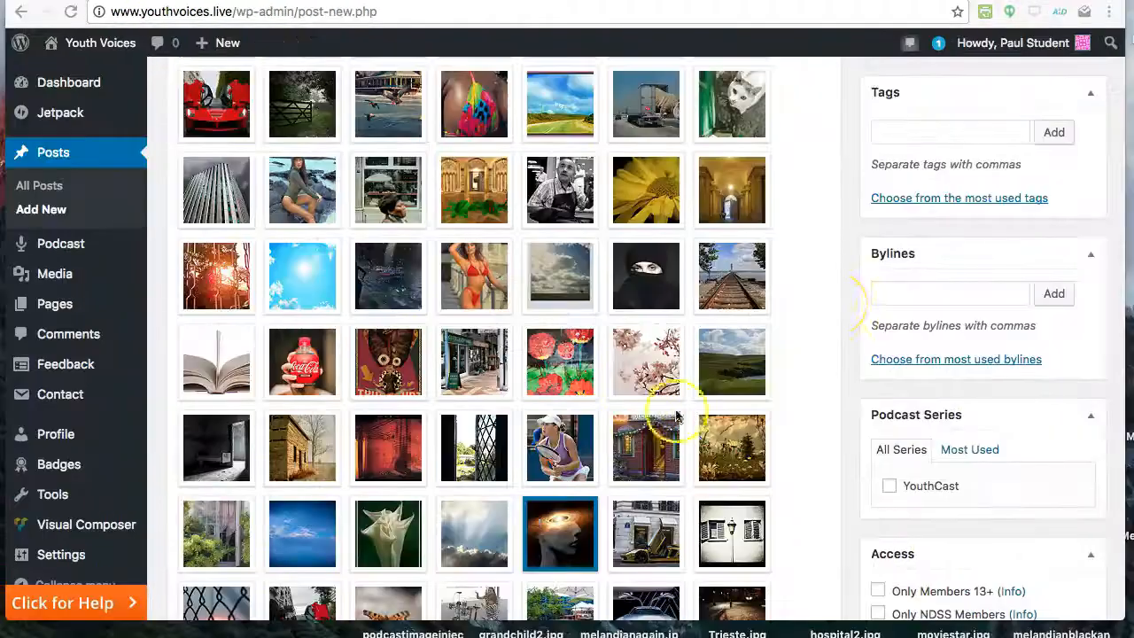
- Assign the "How public can I be?" post to the Inquiry category and enter the tags "open networks,Youth Voices,"
{"action": "scroll", "coordinate": [835, 337], "scroll_direction": "up", "scroll_amount": 5}
{"action": "scroll", "coordinate": [835, 521], "scroll_direction": "up", "scroll_amount": 1}
{"action": "scroll", "coordinate": [836, 522], "scroll_direction": "down", "scroll_amount": 3}
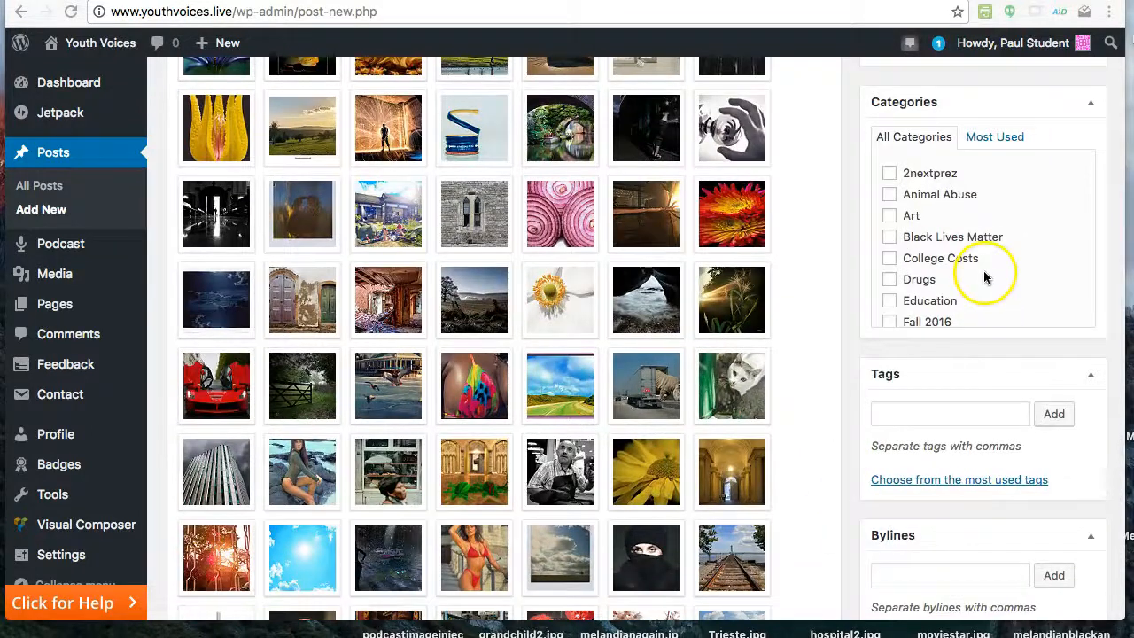
{"action": "scroll", "coordinate": [984, 235], "scroll_direction": "up", "scroll_amount": 3}
{"action": "scroll", "coordinate": [975, 253], "scroll_direction": "down", "scroll_amount": 1}
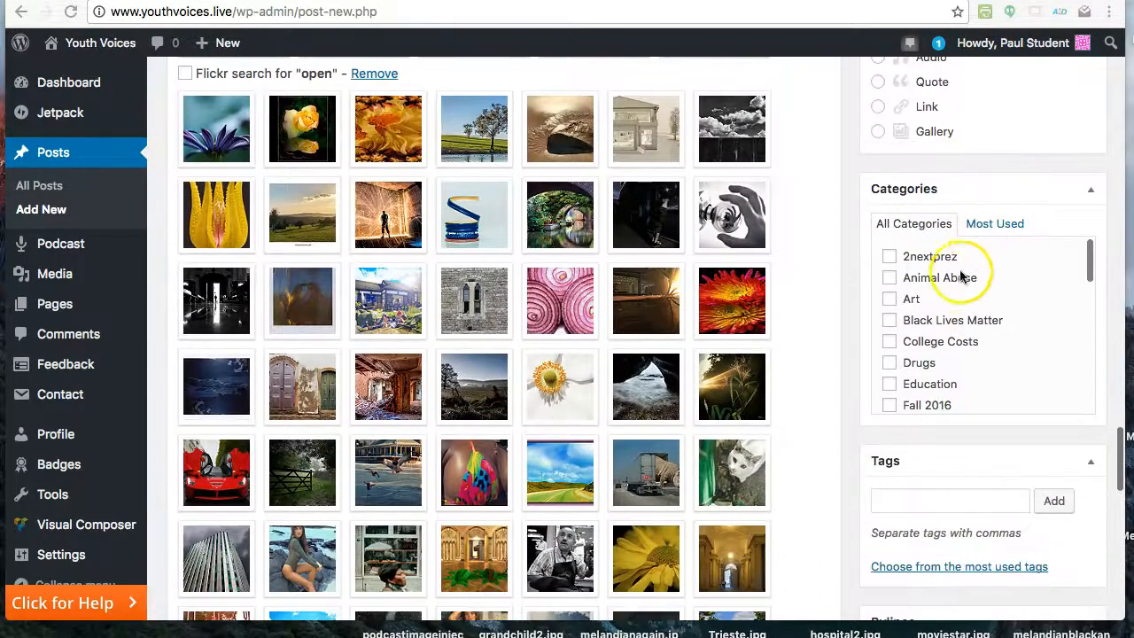
{"action": "scroll", "coordinate": [954, 280], "scroll_direction": "down", "scroll_amount": 4}
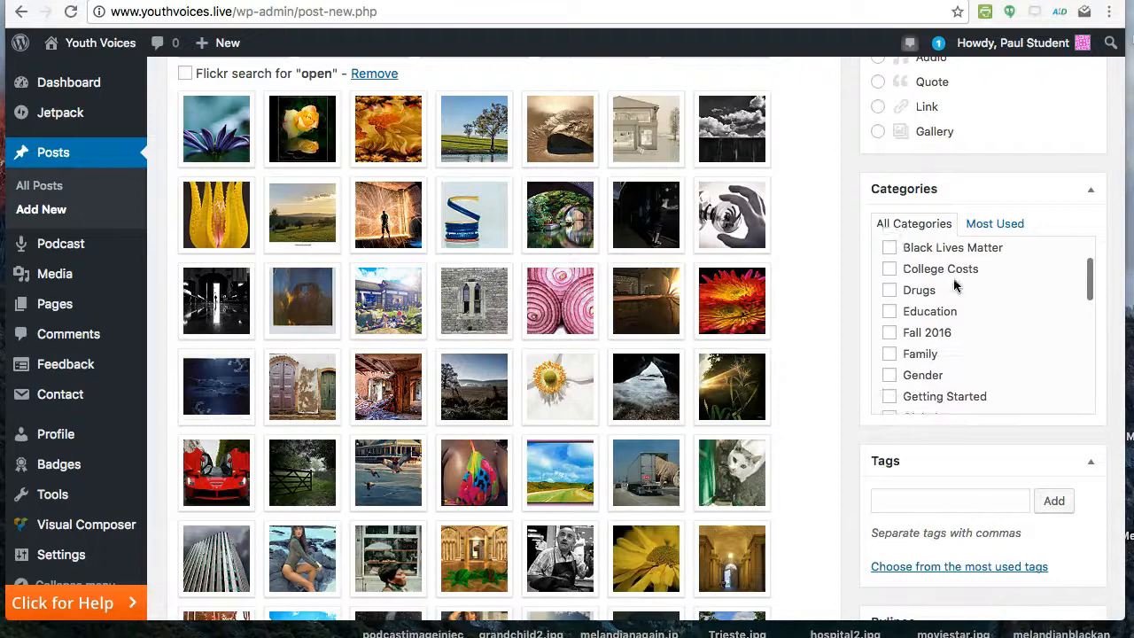
{"action": "scroll", "coordinate": [955, 284], "scroll_direction": "down", "scroll_amount": 5}
{"action": "left_click", "coordinate": [890, 267]}
{"action": "left_click", "coordinate": [877, 500]}
{"action": "type", "text": "open networks,Youth Voices"}
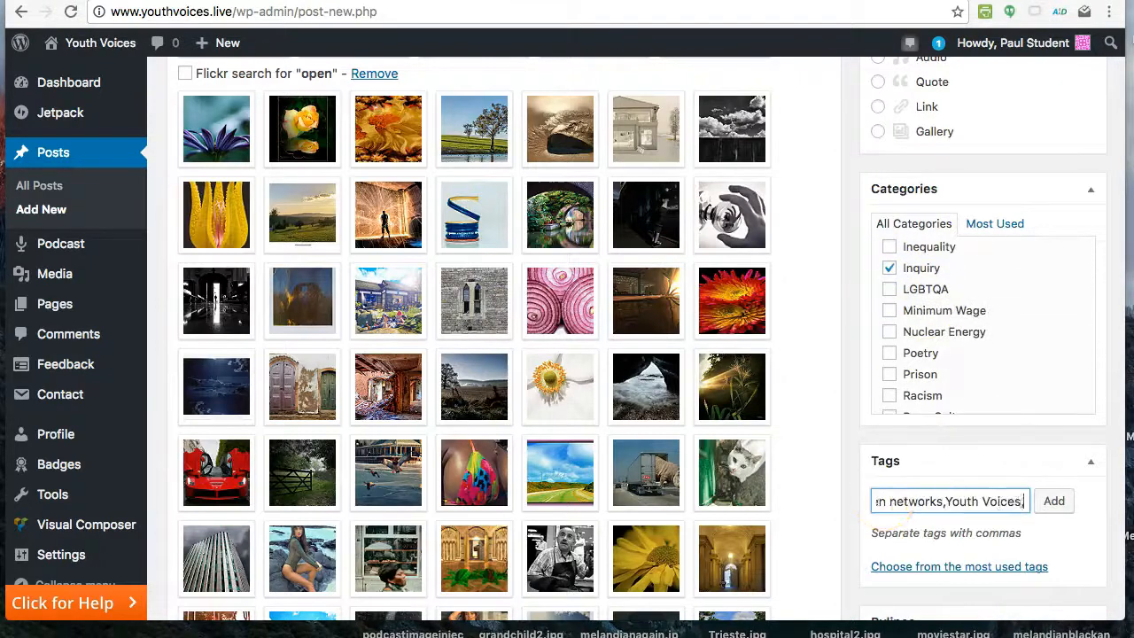
- Expand the License section and review its settings, including the forced creator attribution
{"action": "scroll", "coordinate": [660, 365], "scroll_direction": "up", "scroll_amount": 1}
{"action": "scroll", "coordinate": [660, 365], "scroll_direction": "up", "scroll_amount": 15}
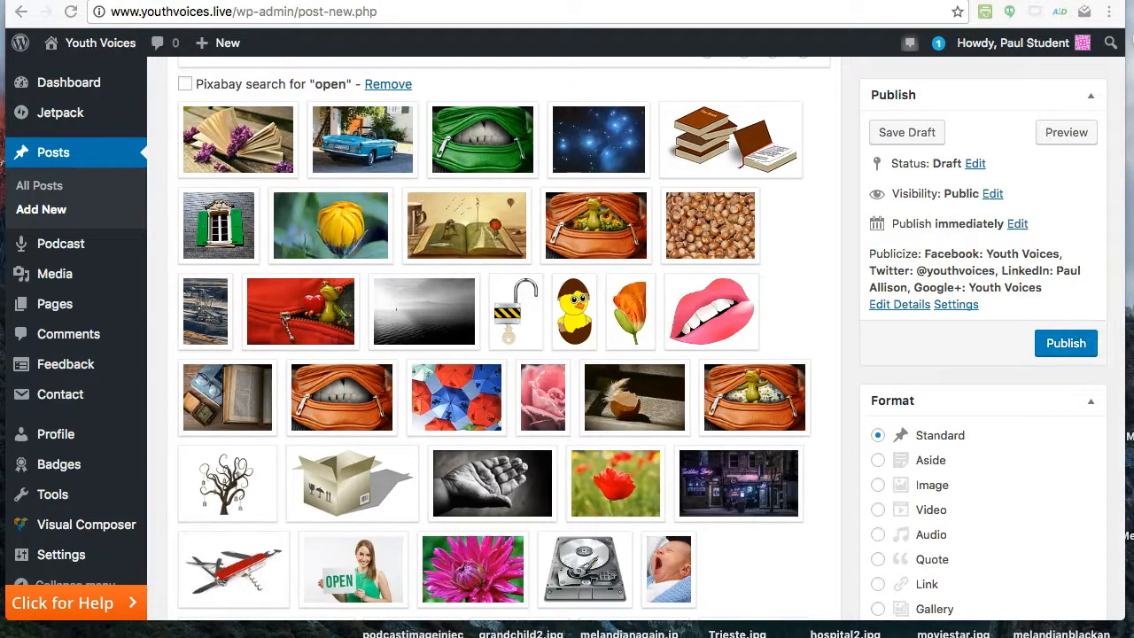
{"action": "scroll", "coordinate": [805, 328], "scroll_direction": "down", "scroll_amount": 15}
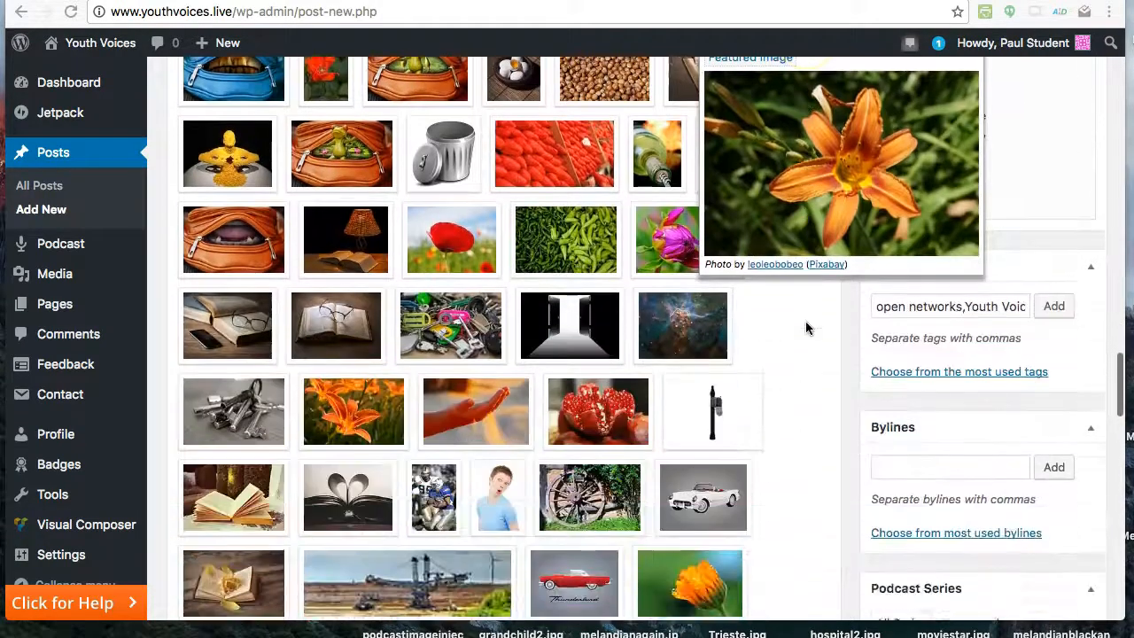
{"action": "scroll", "coordinate": [805, 327], "scroll_direction": "down", "scroll_amount": 5}
{"action": "scroll", "coordinate": [805, 322], "scroll_direction": "down", "scroll_amount": 10}
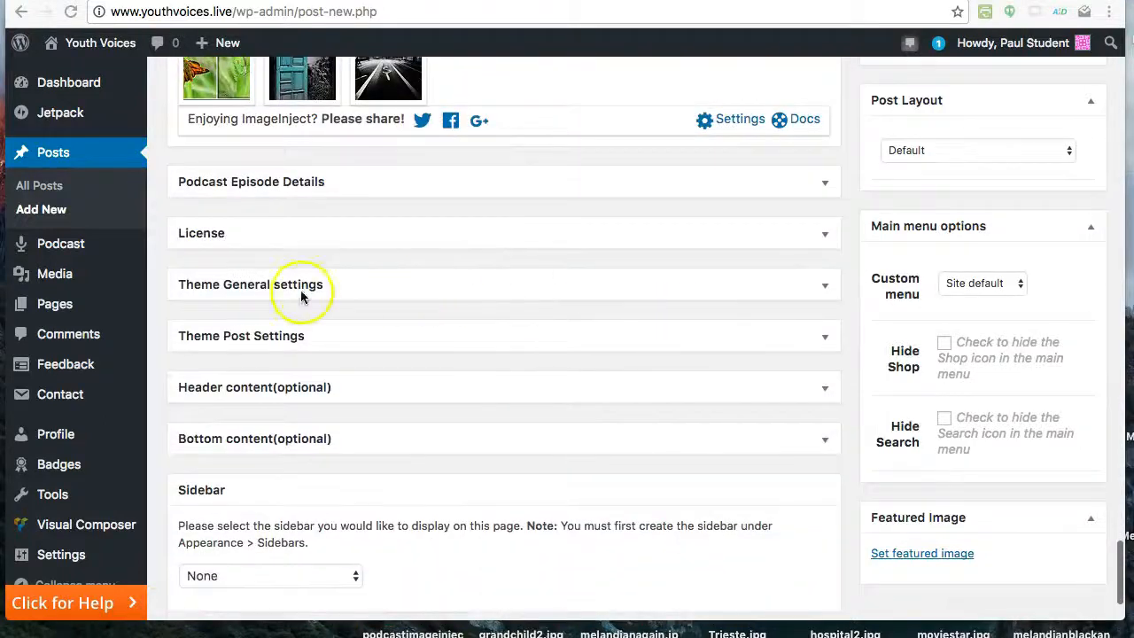
{"action": "double_click", "coordinate": [249, 230]}
{"action": "left_click", "coordinate": [267, 243]}
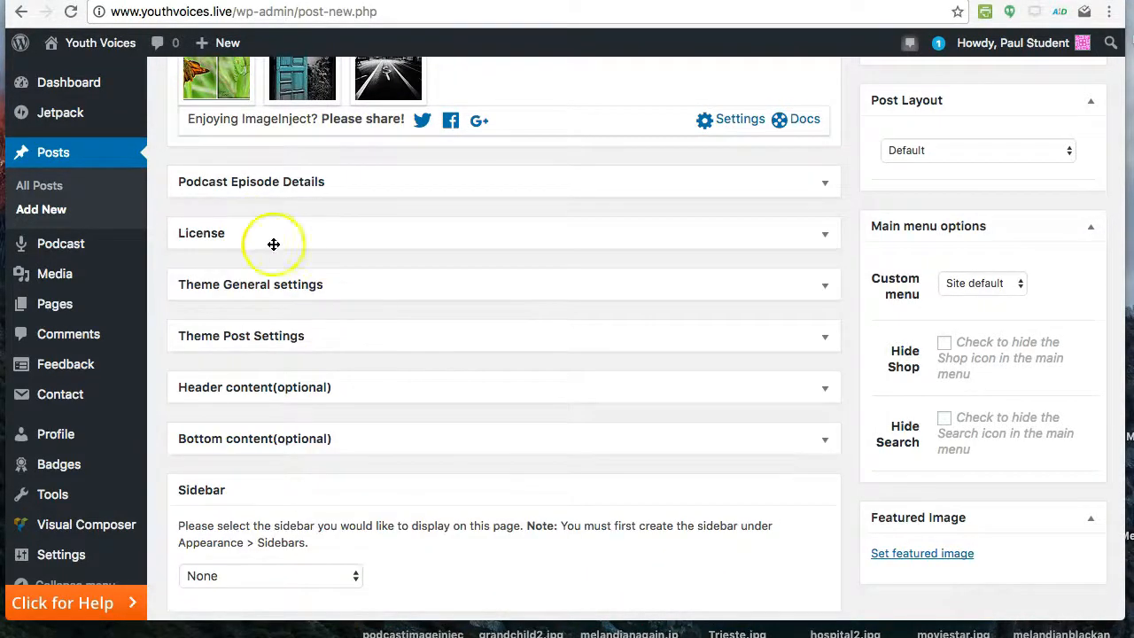
{"action": "scroll", "coordinate": [330, 353], "scroll_direction": "down", "scroll_amount": 6}
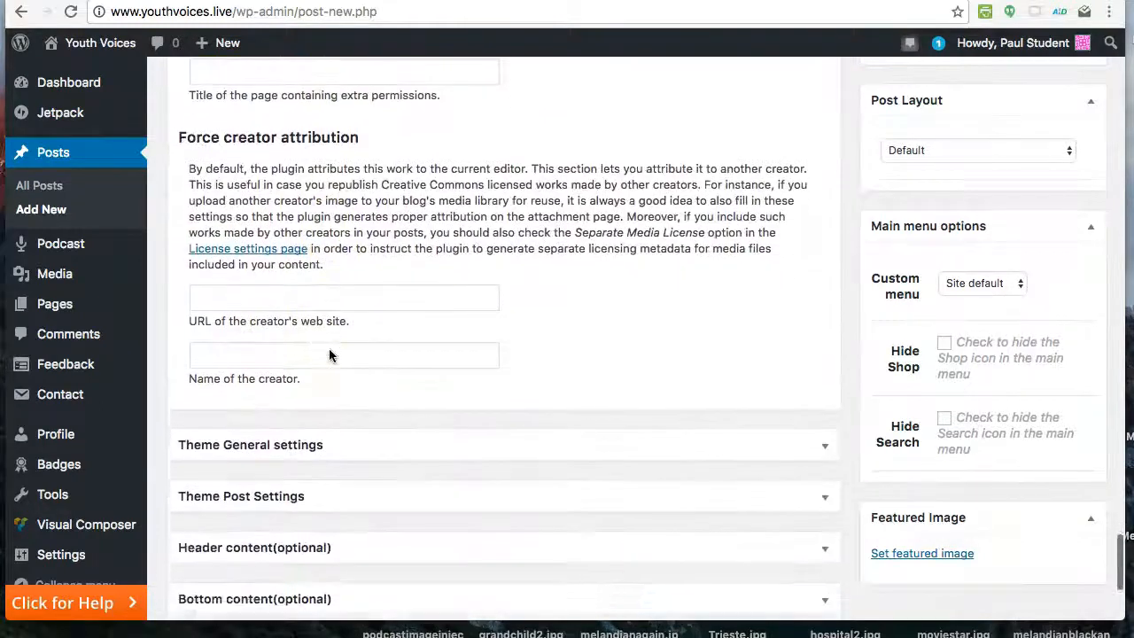
{"action": "scroll", "coordinate": [330, 354], "scroll_direction": "up", "scroll_amount": 2}
{"action": "left_click", "coordinate": [797, 127]}
{"action": "left_click", "coordinate": [735, 279]}
{"action": "scroll", "coordinate": [754, 221], "scroll_direction": "up", "scroll_amount": 15}
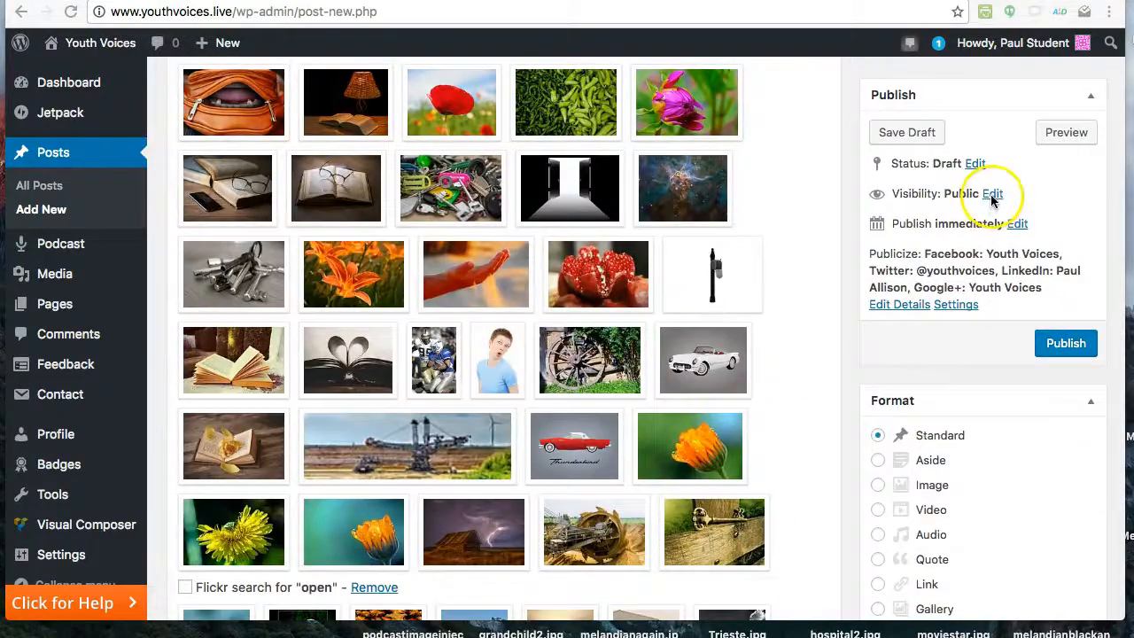
- Try Private visibility for the post, switch it back to Public and apply the choice
{"action": "left_click", "coordinate": [993, 195]}
{"action": "left_click", "coordinate": [877, 248]}
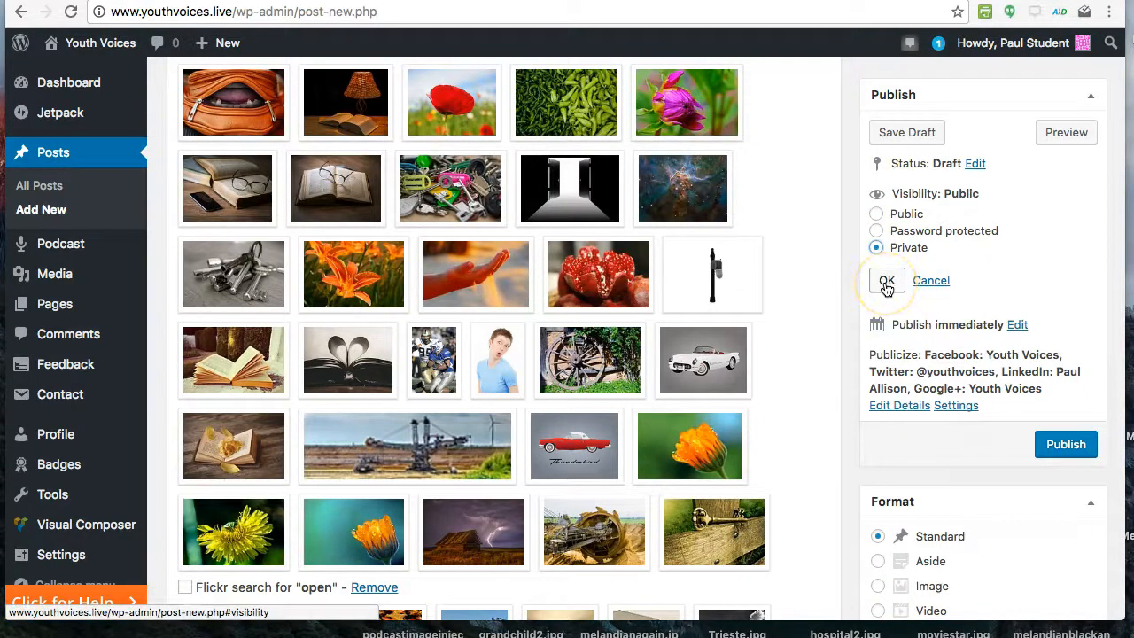
{"action": "left_click", "coordinate": [876, 216]}
{"action": "left_click", "coordinate": [880, 282]}
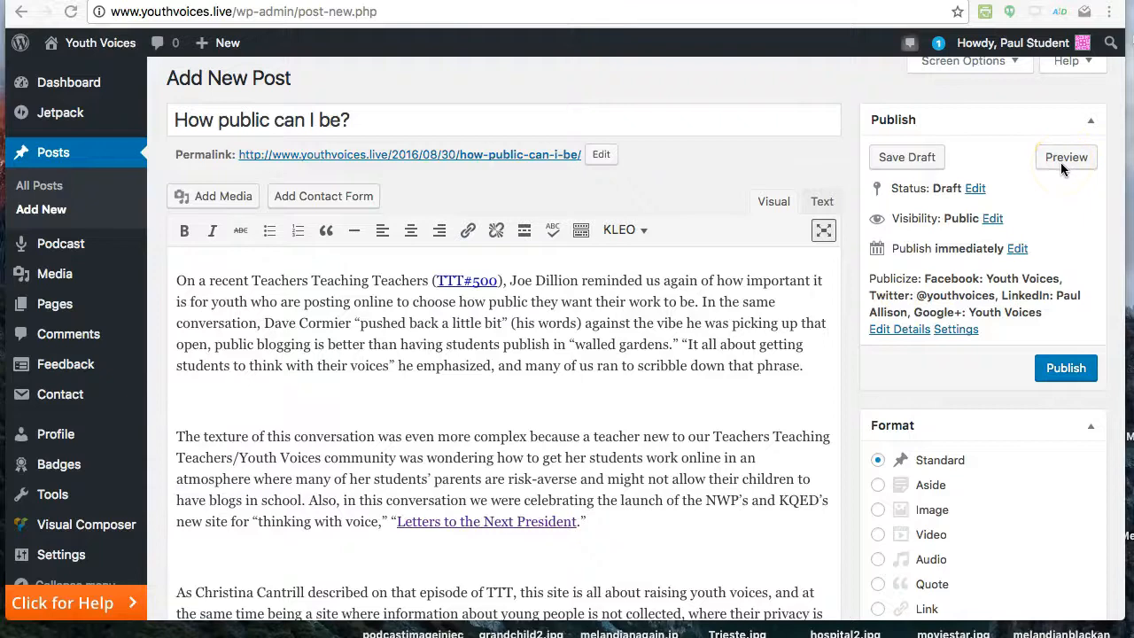
- Publish the "How public can I be?" post
{"action": "scroll", "coordinate": [1054, 173], "scroll_direction": "down", "scroll_amount": 1}
{"action": "left_click", "coordinate": [1063, 318]}
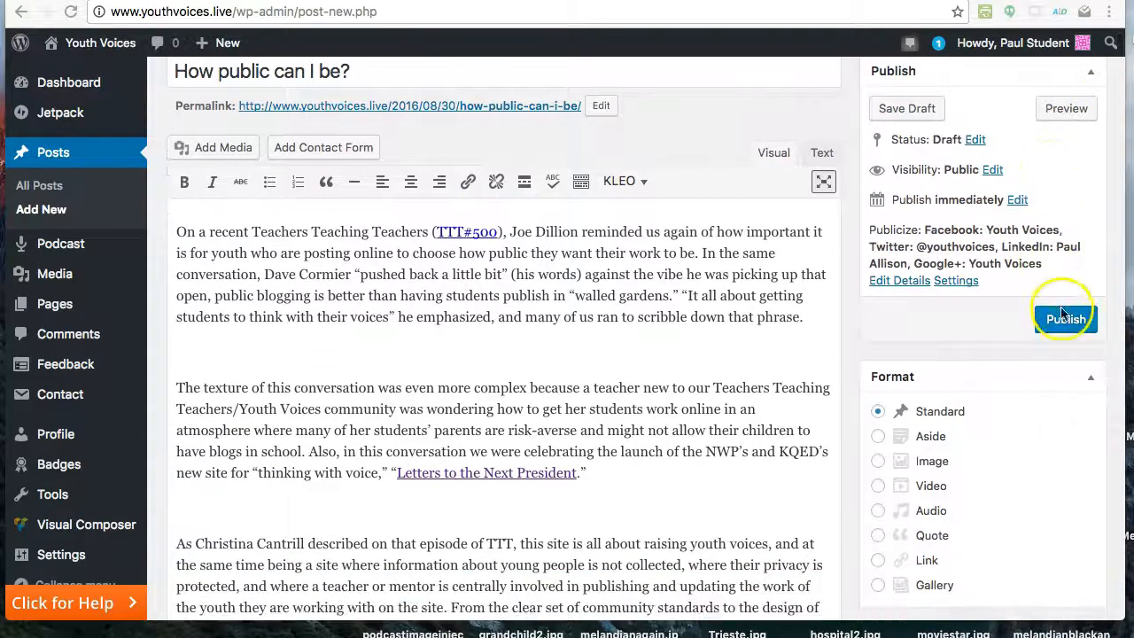